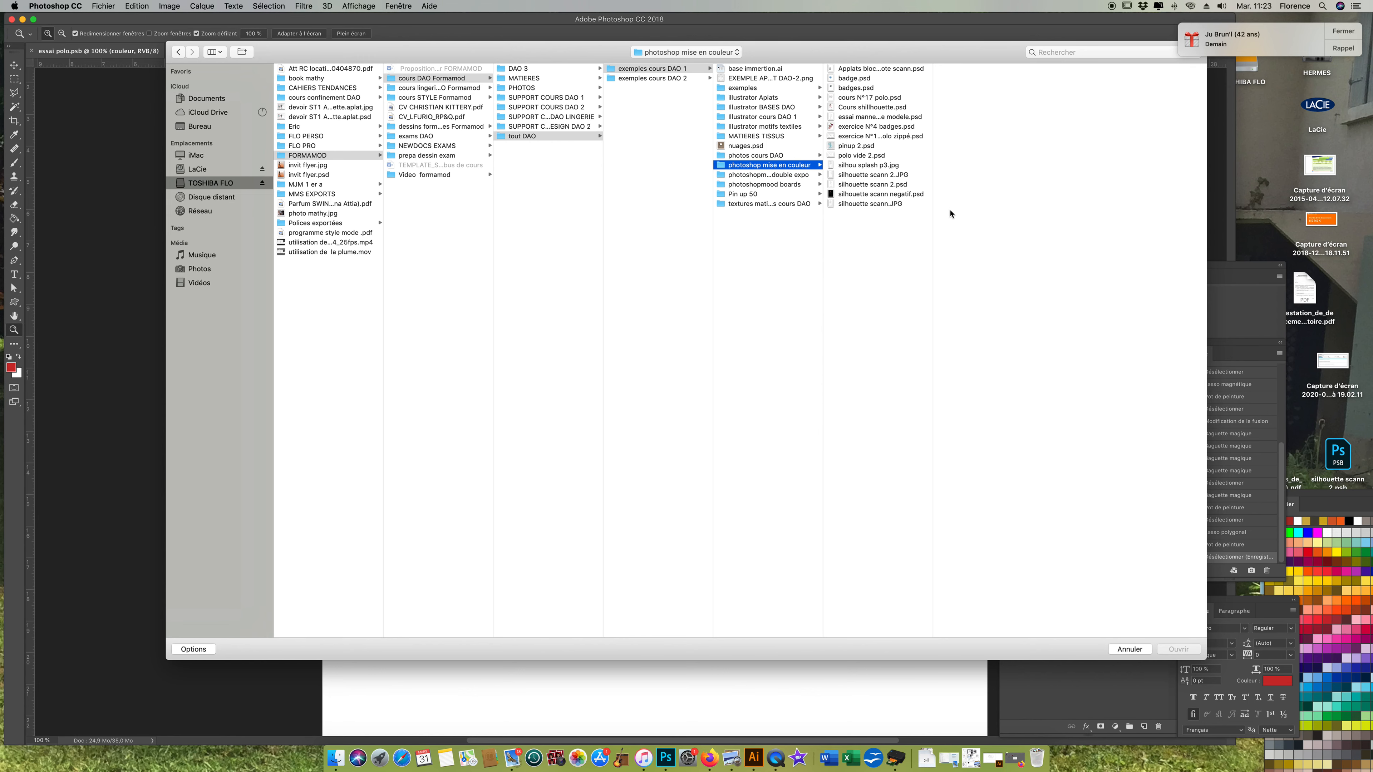
Open the scanned fashion sketch "silhouette scann.JPG" from the "photoshop mise en couleur" folder.
{"action": "left_click", "coordinate": [862, 205]}
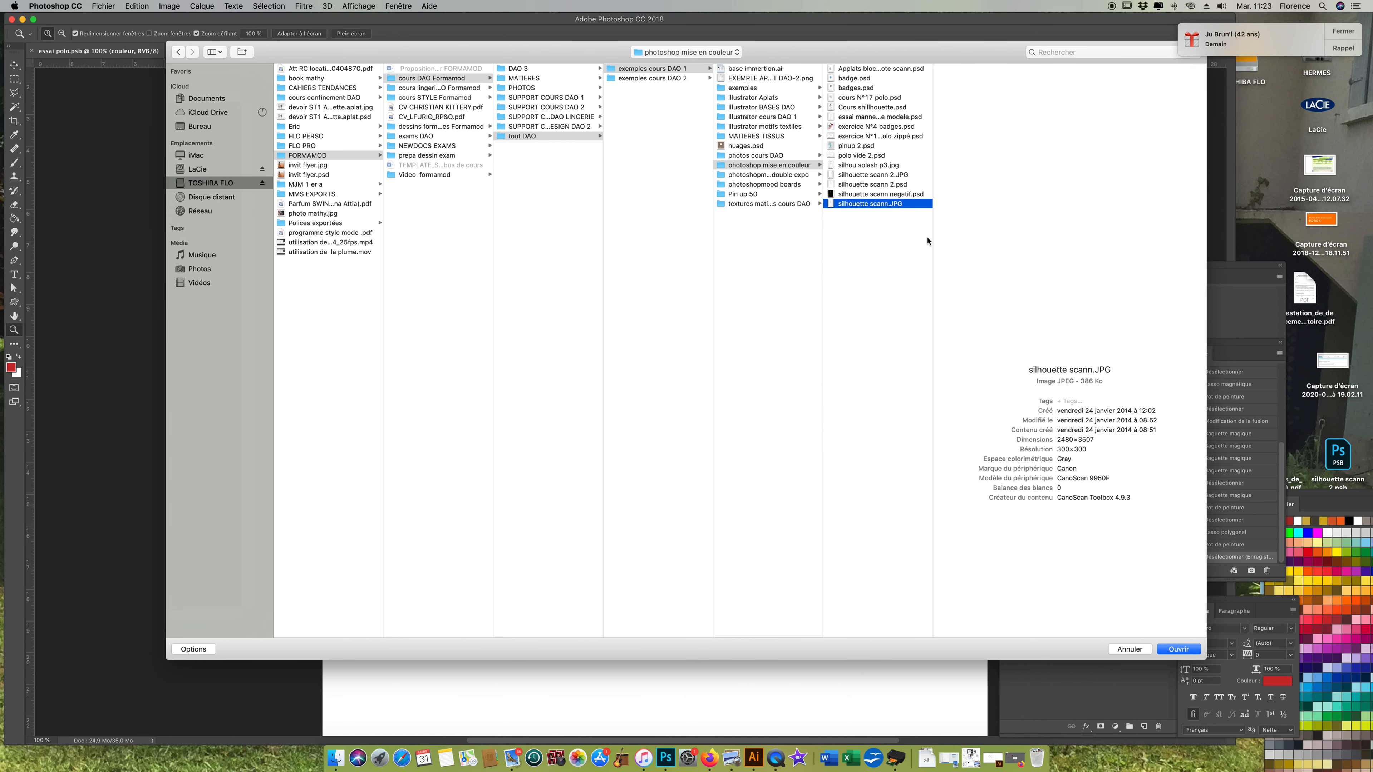
{"action": "left_click", "coordinate": [1182, 651]}
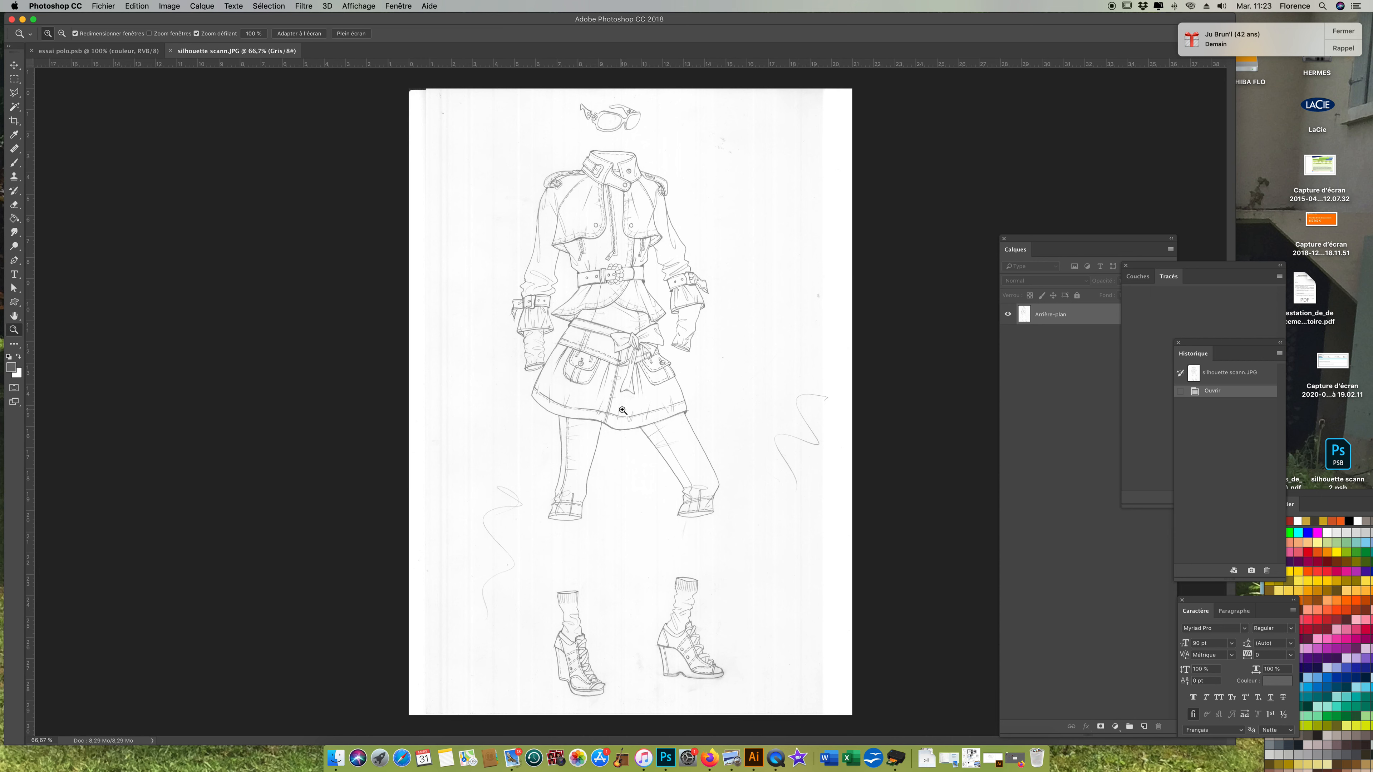
Increase the Magic Wand tolerance, select the white background around the outfit and add the gap between the left arm and the jacket.
{"action": "left_click", "coordinate": [14, 108]}
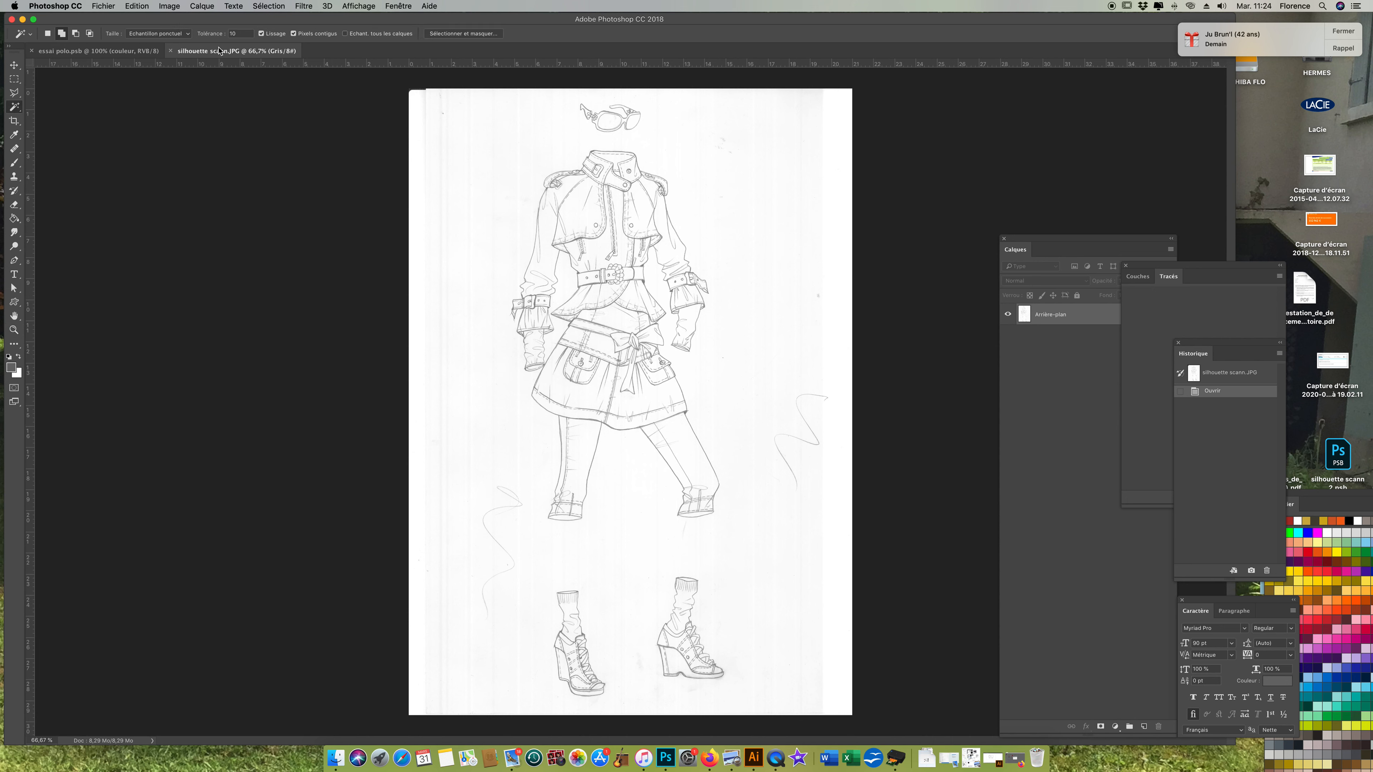
{"action": "double_click", "coordinate": [239, 33]}
{"action": "left_click_drag", "start_coordinate": [1040, 240], "coordinate": [945, 143]}
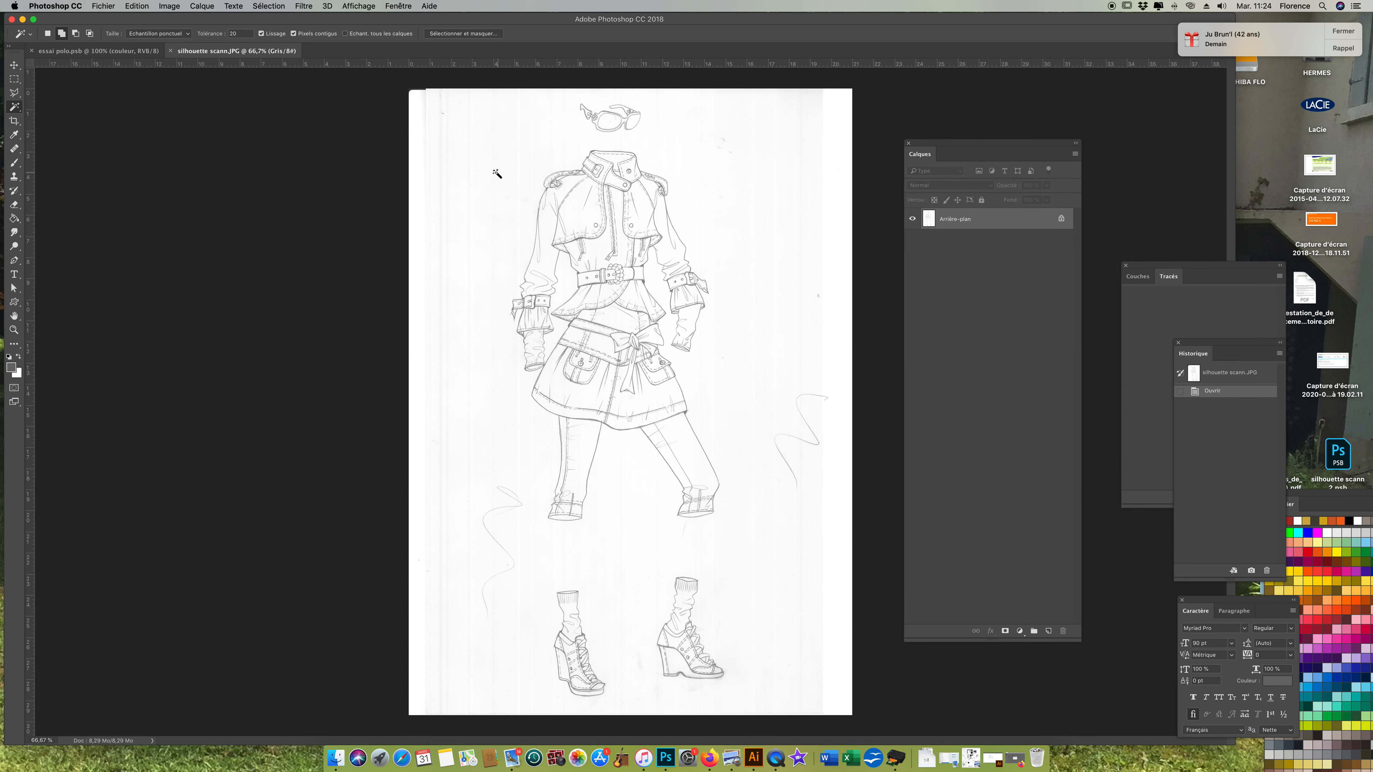
{"action": "left_click", "coordinate": [494, 172]}
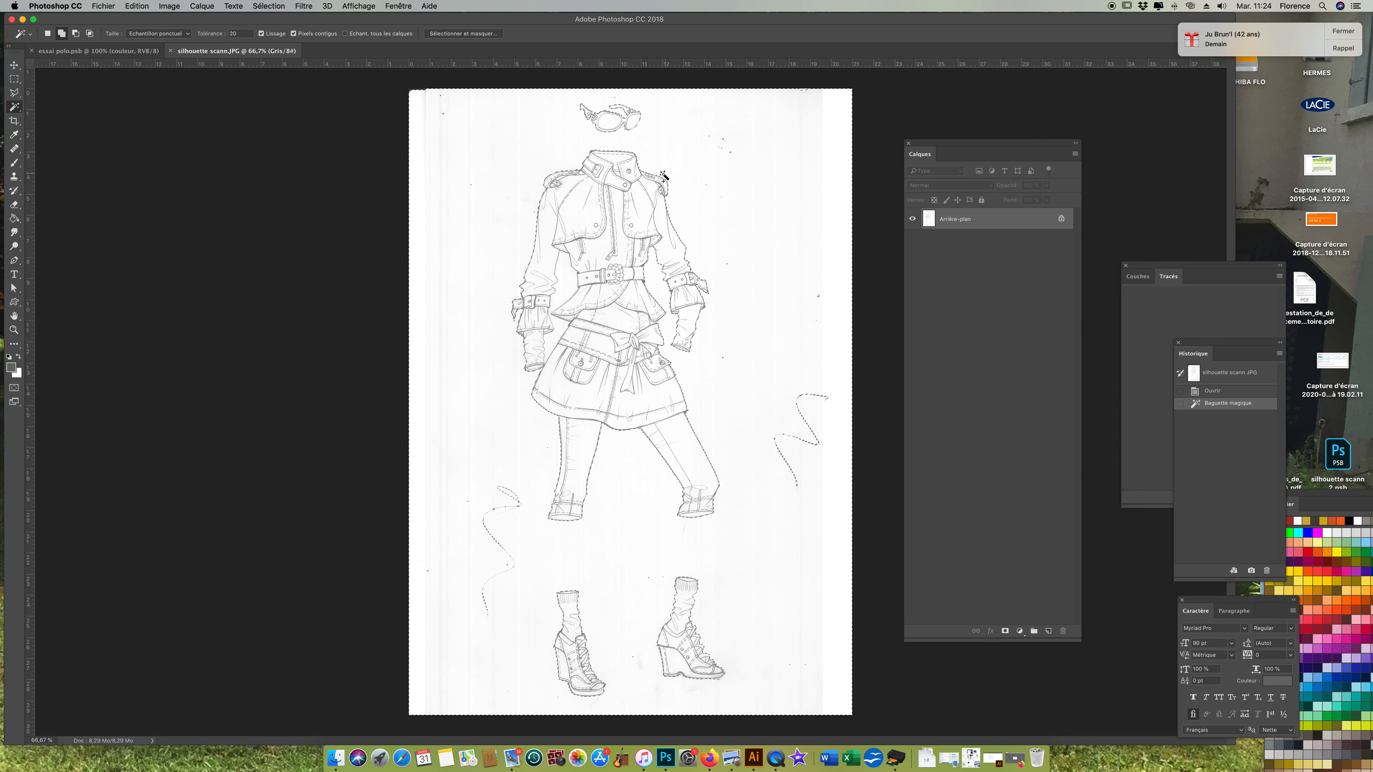
{"action": "left_click", "coordinate": [565, 298]}
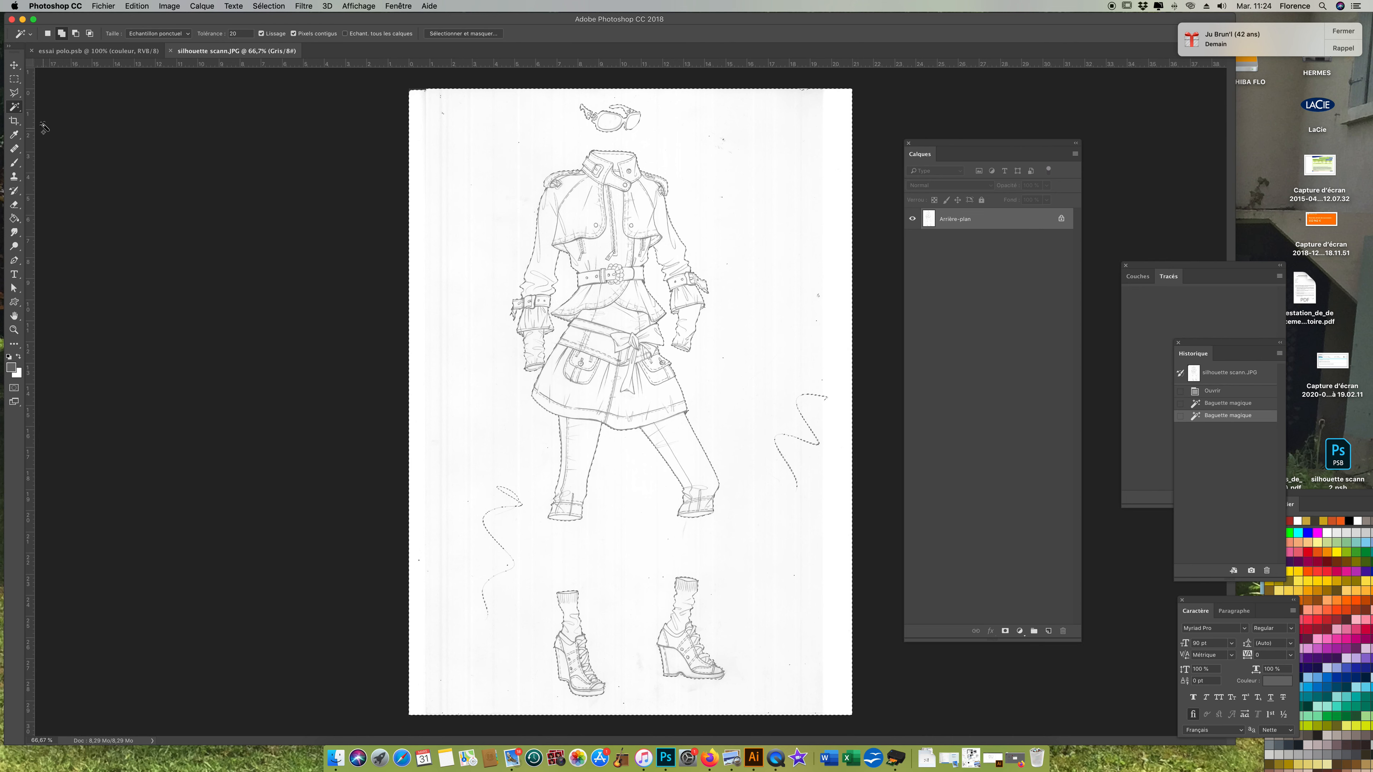
Add the stray specks and scribbles around the figure to the background selection with the Lasso, and invert the selection.
{"action": "left_click", "coordinate": [18, 97]}
{"action": "left_click", "coordinate": [54, 91]}
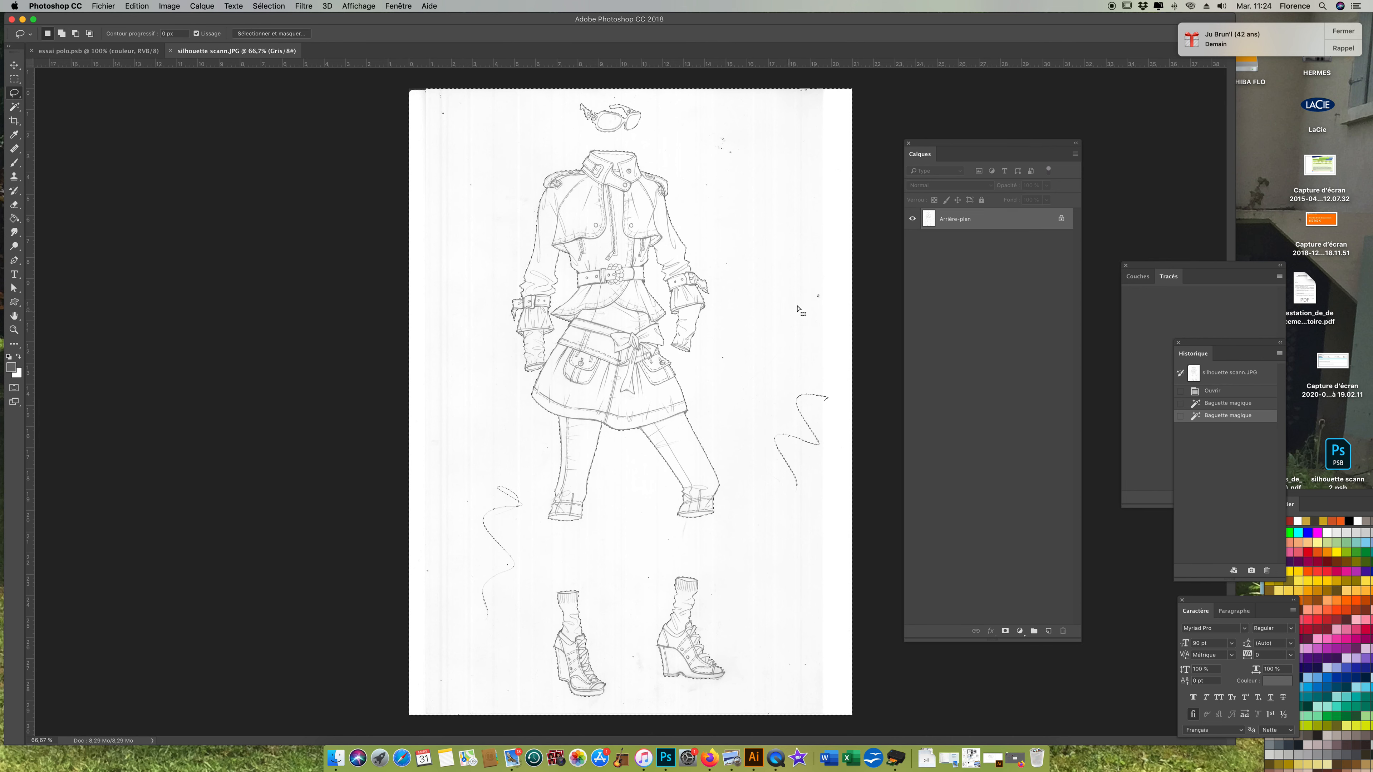
{"action": "left_click", "coordinate": [62, 33]}
{"action": "mouse_move", "coordinate": [829, 306]}
{"action": "left_mouse_down"}
{"action": "mouse_move", "coordinate": [791, 301]}
{"action": "mouse_move", "coordinate": [784, 530]}
{"action": "mouse_move", "coordinate": [742, 343]}
{"action": "mouse_move", "coordinate": [712, 380]}
{"action": "mouse_move", "coordinate": [783, 348]}
{"action": "left_mouse_up"}
{"action": "mouse_move", "coordinate": [709, 213]}
{"action": "left_mouse_down"}
{"action": "mouse_move", "coordinate": [817, 328]}
{"action": "mouse_move", "coordinate": [867, 187]}
{"action": "mouse_move", "coordinate": [847, 111]}
{"action": "mouse_move", "coordinate": [805, 106]}
{"action": "left_mouse_up"}
{"action": "mouse_move", "coordinate": [701, 138]}
{"action": "left_mouse_down"}
{"action": "mouse_move", "coordinate": [864, 137]}
{"action": "mouse_move", "coordinate": [824, 44]}
{"action": "mouse_move", "coordinate": [701, 54]}
{"action": "left_mouse_up"}
{"action": "mouse_move", "coordinate": [480, 160]}
{"action": "left_mouse_down"}
{"action": "mouse_move", "coordinate": [463, 47]}
{"action": "mouse_move", "coordinate": [350, 102]}
{"action": "mouse_move", "coordinate": [357, 145]}
{"action": "left_mouse_up"}
{"action": "mouse_move", "coordinate": [478, 436]}
{"action": "left_mouse_down"}
{"action": "mouse_move", "coordinate": [411, 575]}
{"action": "mouse_move", "coordinate": [406, 629]}
{"action": "mouse_move", "coordinate": [483, 649]}
{"action": "mouse_move", "coordinate": [512, 621]}
{"action": "mouse_move", "coordinate": [529, 525]}
{"action": "mouse_move", "coordinate": [487, 437]}
{"action": "left_mouse_up"}
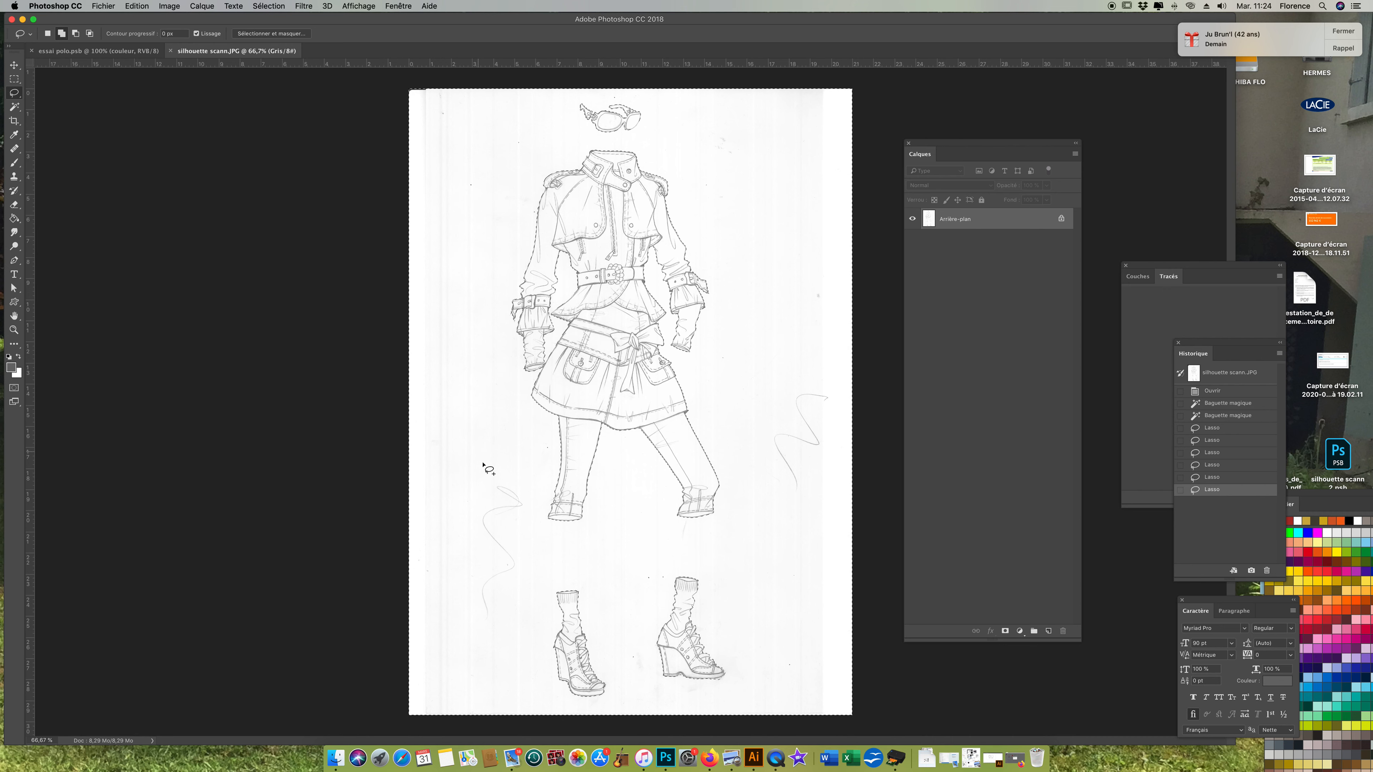
{"action": "mouse_move", "coordinate": [626, 571]}
{"action": "left_mouse_down"}
{"action": "mouse_move", "coordinate": [660, 587]}
{"action": "mouse_move", "coordinate": [675, 544]}
{"action": "mouse_move", "coordinate": [655, 526]}
{"action": "left_mouse_up"}
{"action": "mouse_move", "coordinate": [713, 578]}
{"action": "left_mouse_down"}
{"action": "mouse_move", "coordinate": [704, 590]}
{"action": "mouse_move", "coordinate": [737, 628]}
{"action": "left_mouse_up"}
{"action": "mouse_move", "coordinate": [614, 652]}
{"action": "left_mouse_down"}
{"action": "mouse_move", "coordinate": [611, 678]}
{"action": "mouse_move", "coordinate": [637, 704]}
{"action": "mouse_move", "coordinate": [631, 643]}
{"action": "left_mouse_up"}
{"action": "mouse_move", "coordinate": [570, 721]}
{"action": "left_mouse_down"}
{"action": "mouse_move", "coordinate": [557, 673]}
{"action": "mouse_move", "coordinate": [475, 671]}
{"action": "mouse_move", "coordinate": [519, 708]}
{"action": "left_mouse_up"}
{"action": "mouse_move", "coordinate": [792, 692]}
{"action": "left_mouse_down"}
{"action": "mouse_move", "coordinate": [758, 726]}
{"action": "mouse_move", "coordinate": [835, 660]}
{"action": "left_mouse_up"}
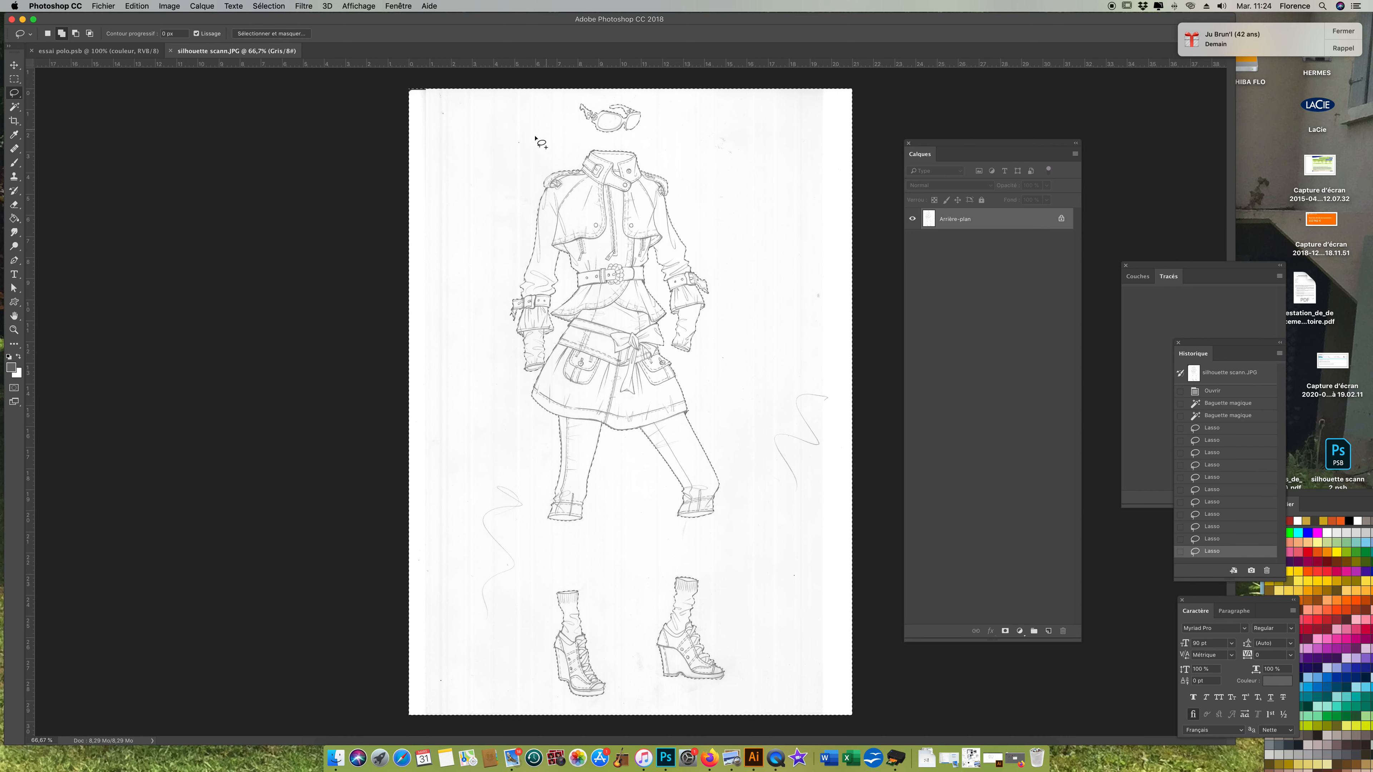
{"action": "mouse_move", "coordinate": [601, 100]}
{"action": "left_mouse_down"}
{"action": "mouse_move", "coordinate": [623, 98]}
{"action": "mouse_move", "coordinate": [562, 82]}
{"action": "left_mouse_up"}
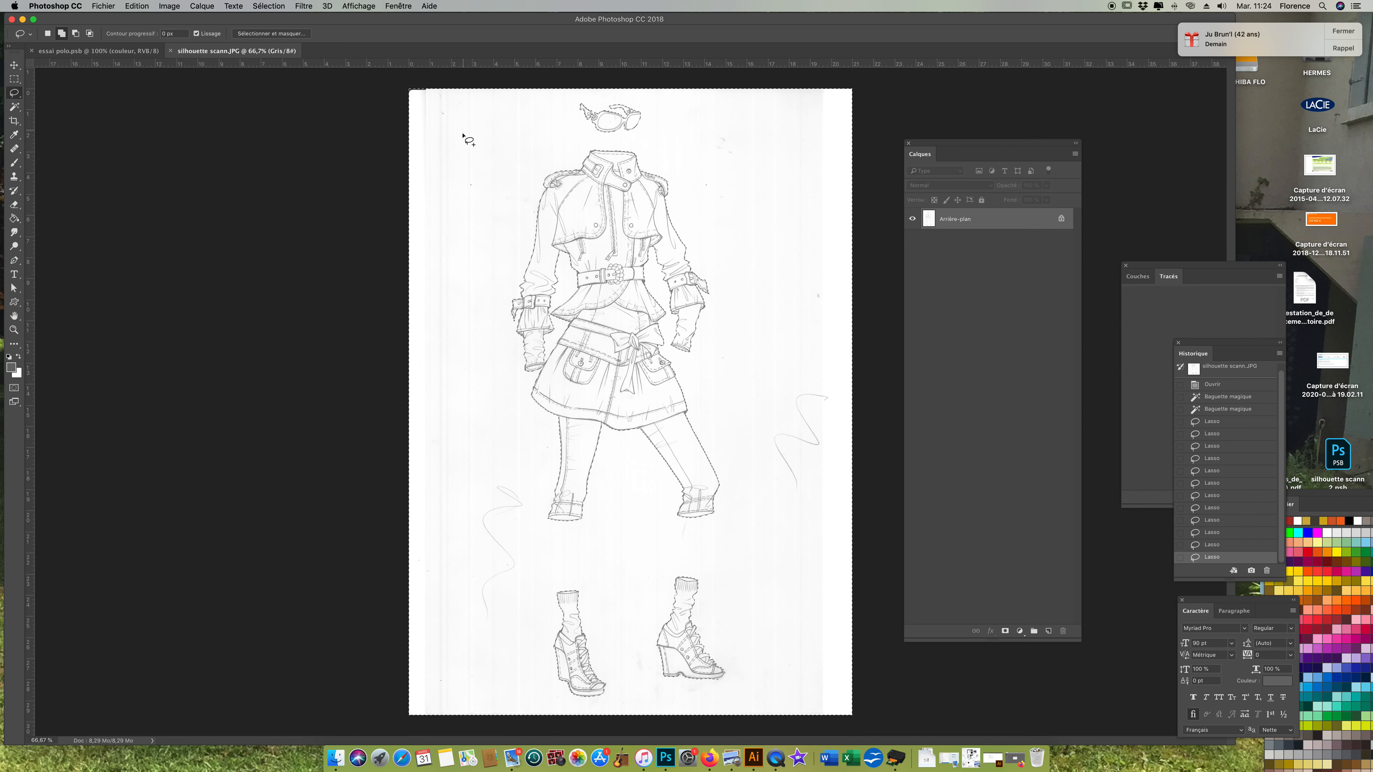
{"action": "left_click_drag", "start_coordinate": [495, 679], "coordinate": [334, 674]}
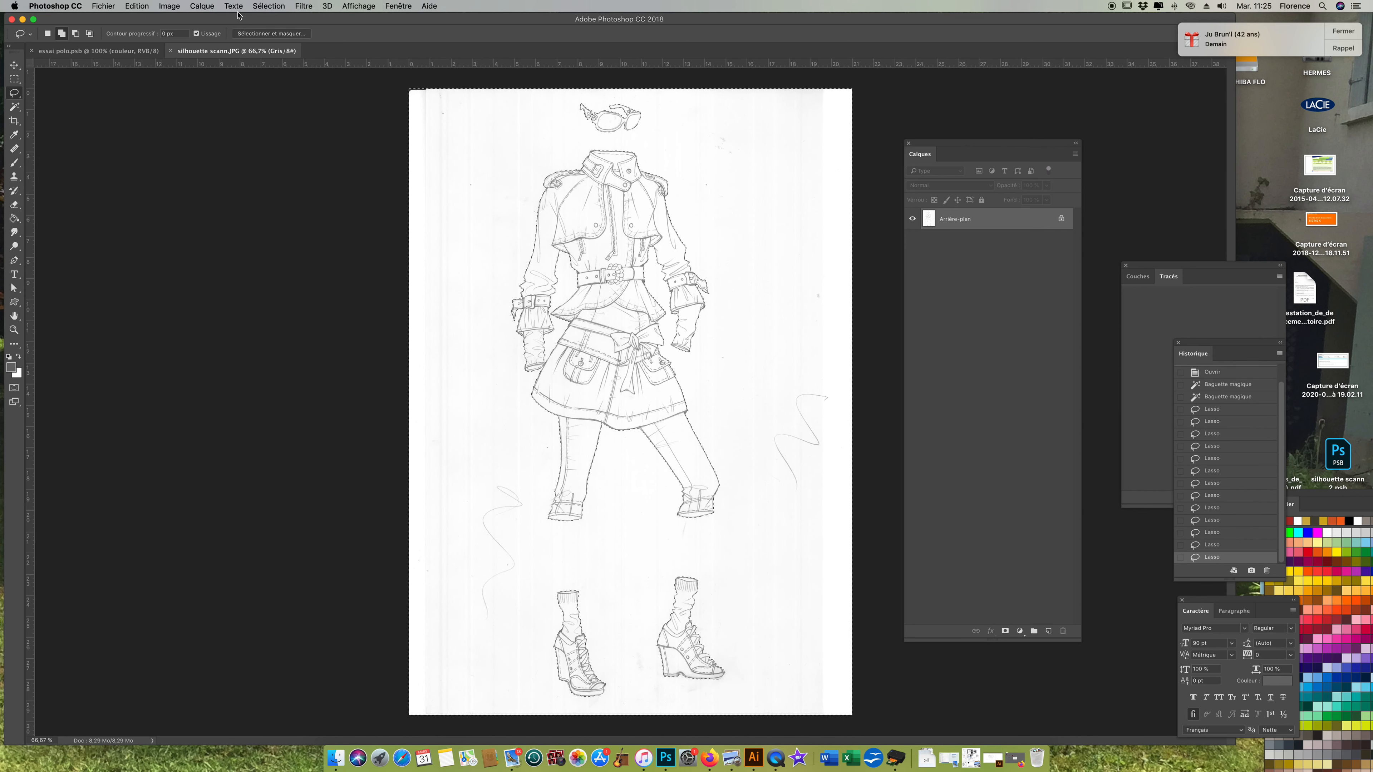
{"action": "left_click", "coordinate": [268, 7]}
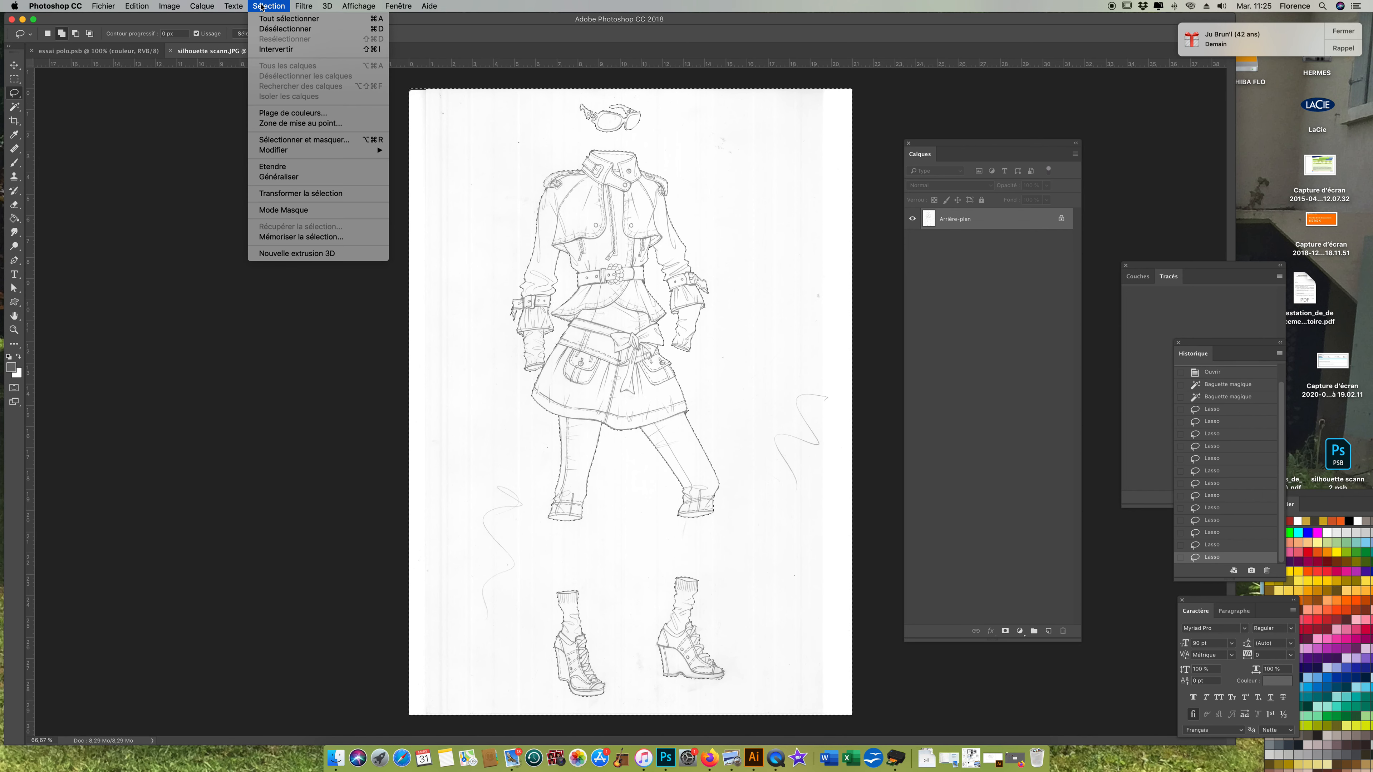
{"action": "left_click", "coordinate": [276, 49]}
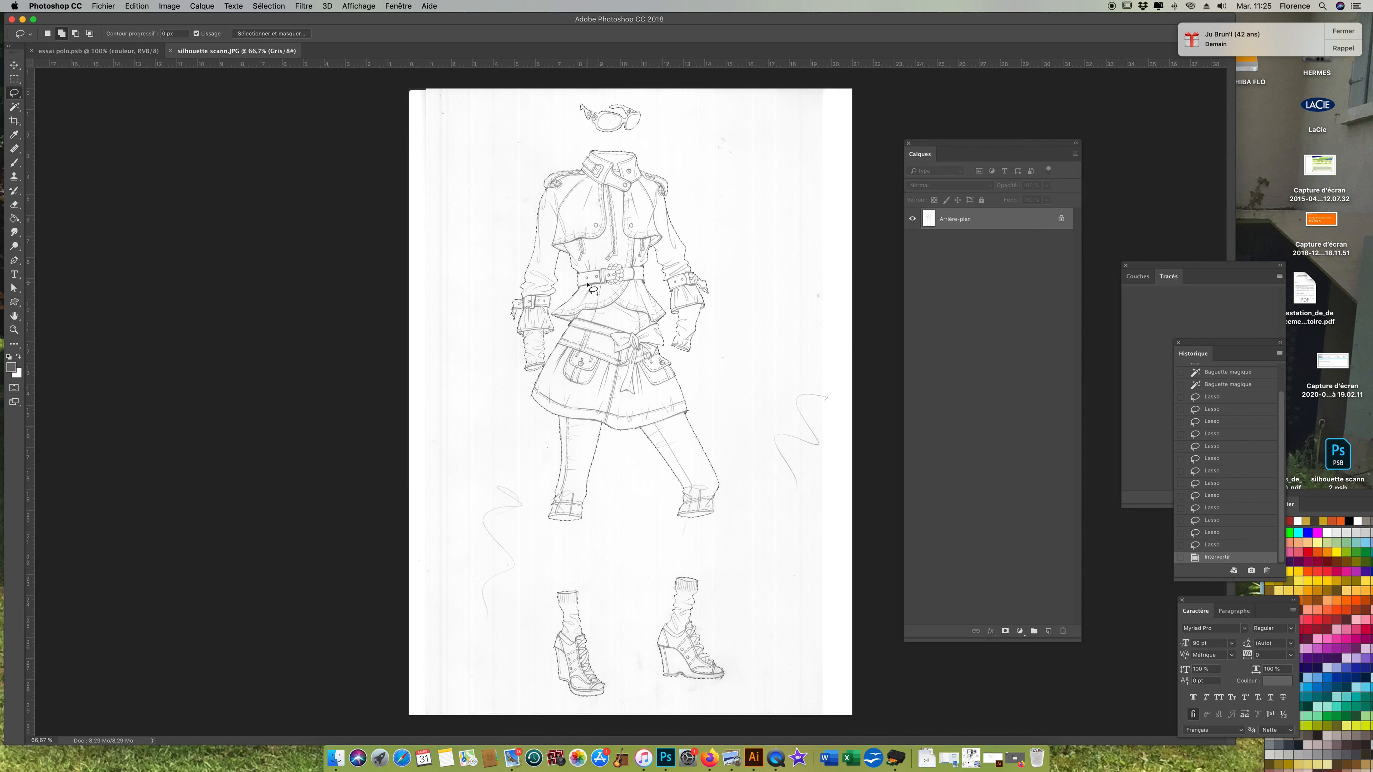
Create a new layer above the background and name it "noir et blanc".
{"action": "left_click", "coordinate": [1048, 631]}
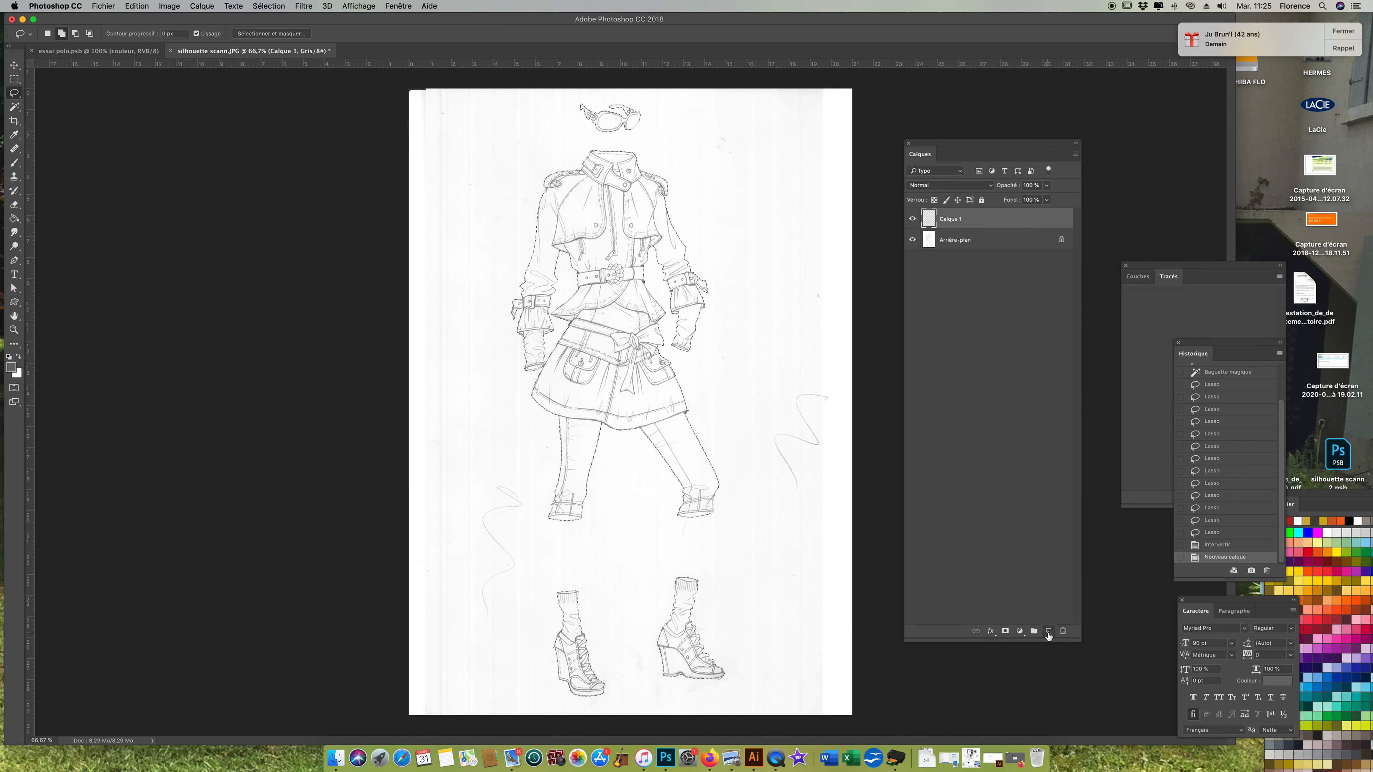
{"action": "double_click", "coordinate": [951, 219]}
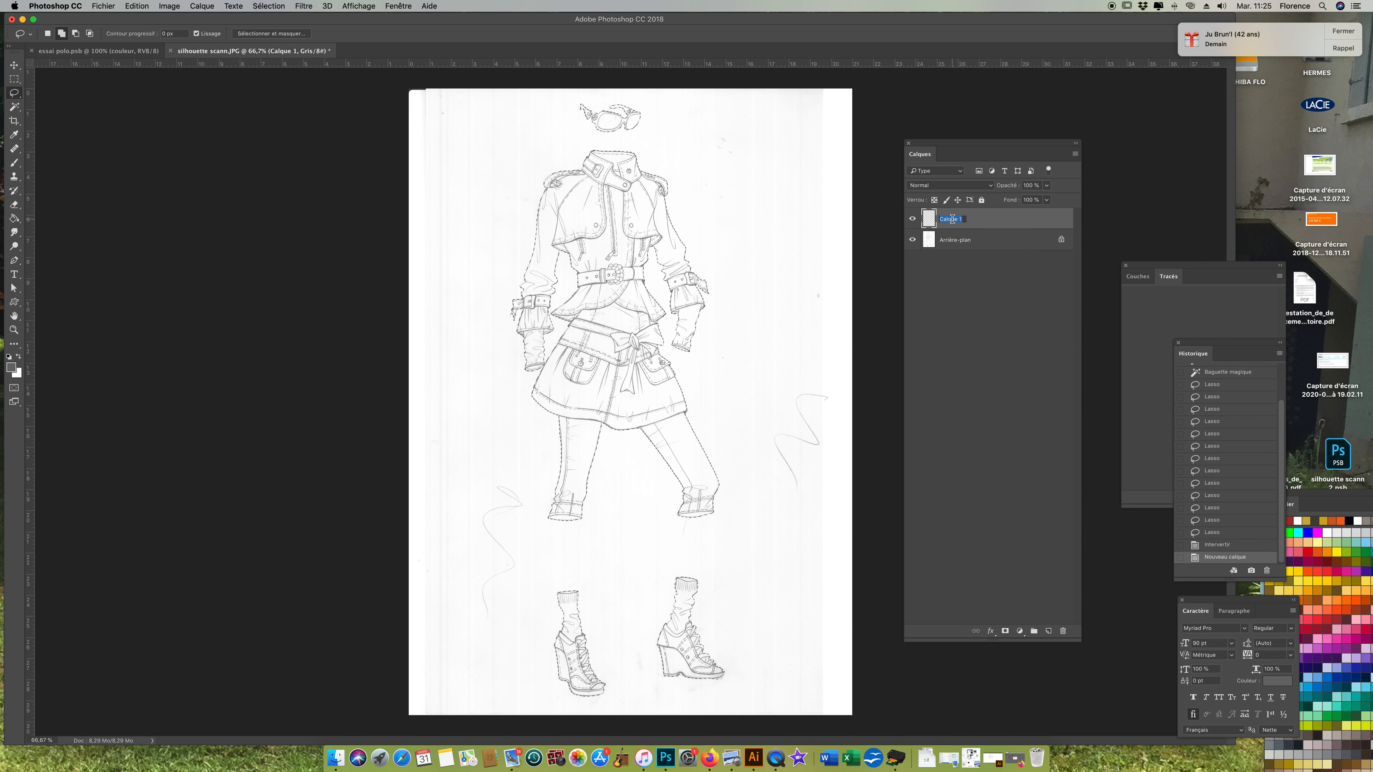
{"action": "type", "text": "noir et blanc"}
{"action": "left_click_drag", "start_coordinate": [948, 219], "coordinate": [952, 218]}
{"action": "key", "text": "super+a"}
{"action": "key", "text": "BackSpace"}
{"action": "type", "text": "noir et b"}
Copy the selected outfit from the Arrière-plan layer, paste it into "noir et blanc", and check the cutout with the background hidden.
{"action": "left_click", "coordinate": [965, 244]}
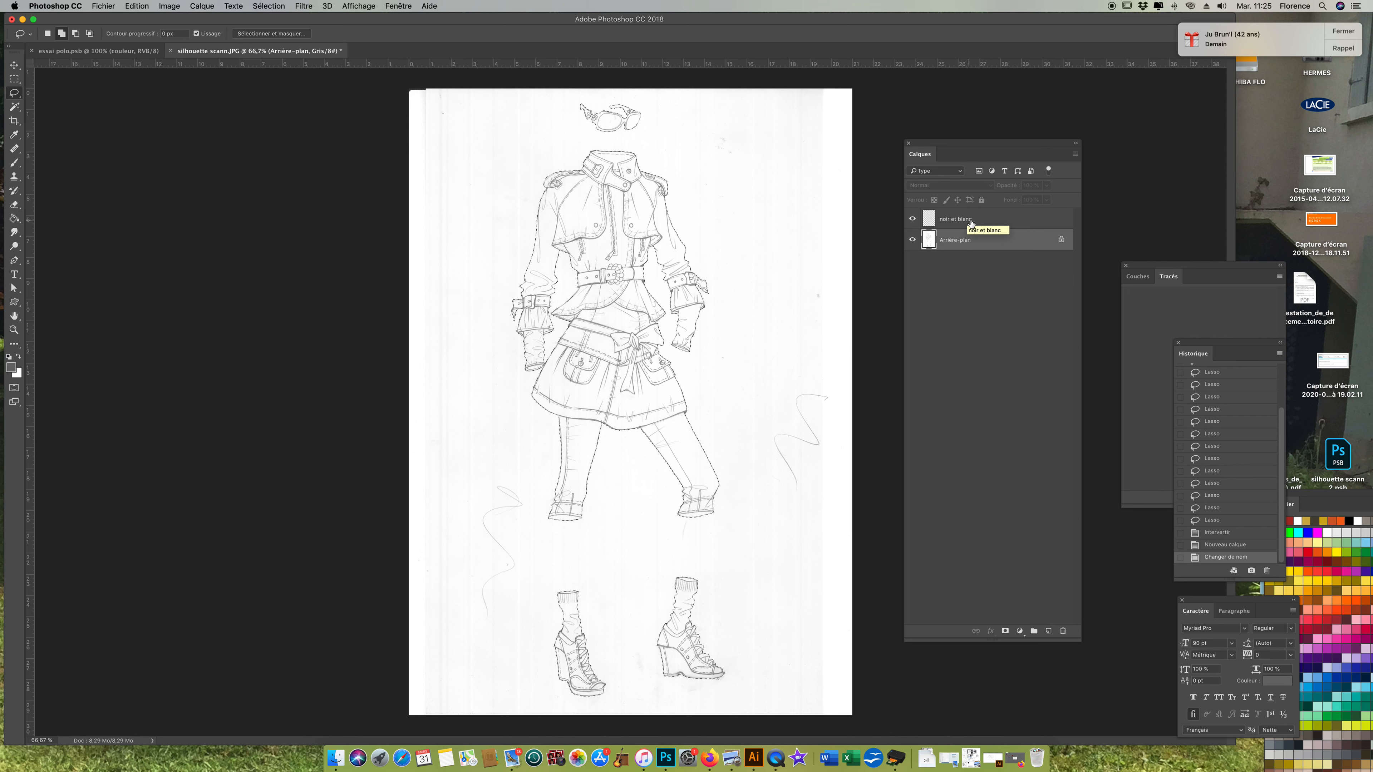
{"action": "left_click", "coordinate": [983, 221]}
{"action": "key", "text": "super+v"}
{"action": "left_click", "coordinate": [912, 241]}
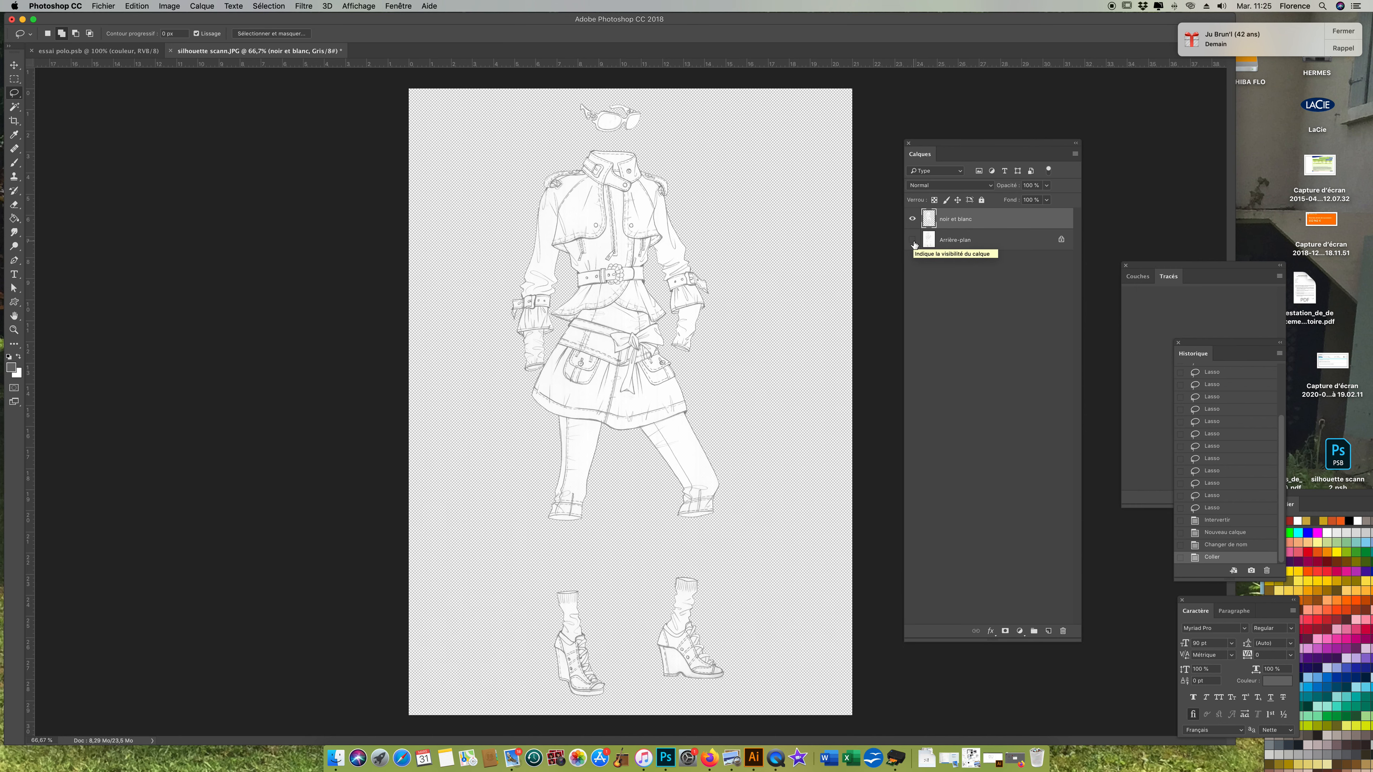
{"action": "left_click", "coordinate": [912, 240]}
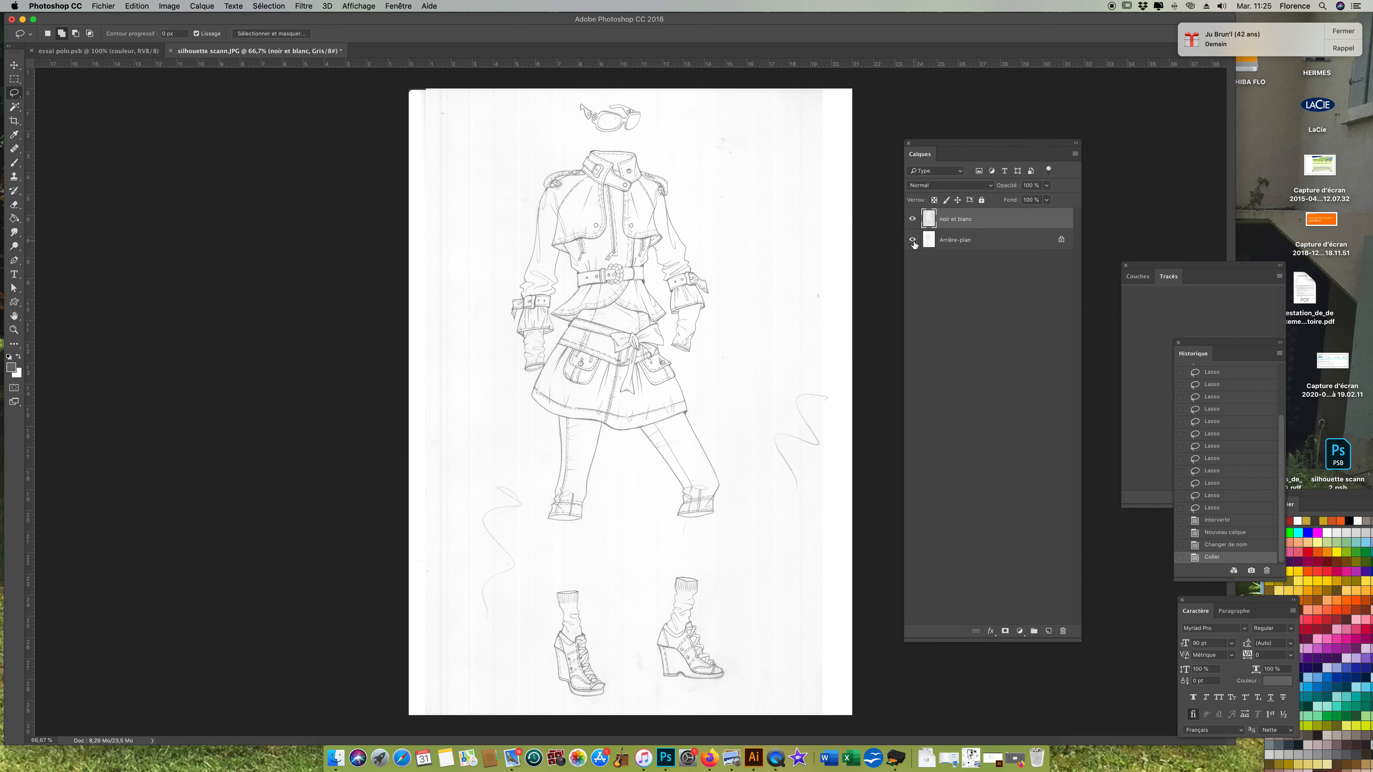
Fill the whole Arrière-plan layer with white (Blanc) in Normal mode at 100% opacity, and check it with the drawing hidden.
{"action": "left_click", "coordinate": [982, 245]}
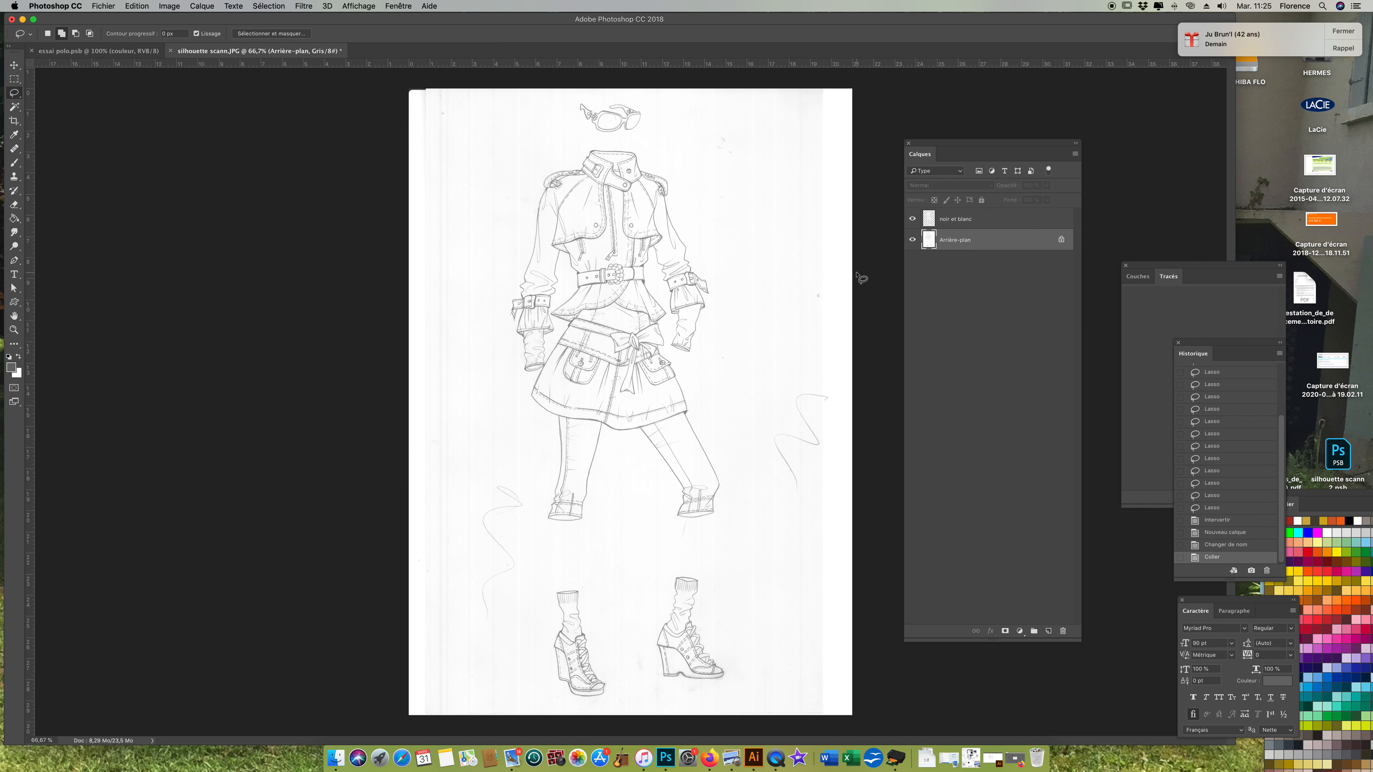
{"action": "key", "text": "super+a"}
{"action": "key", "text": "shift+BackSpace"}
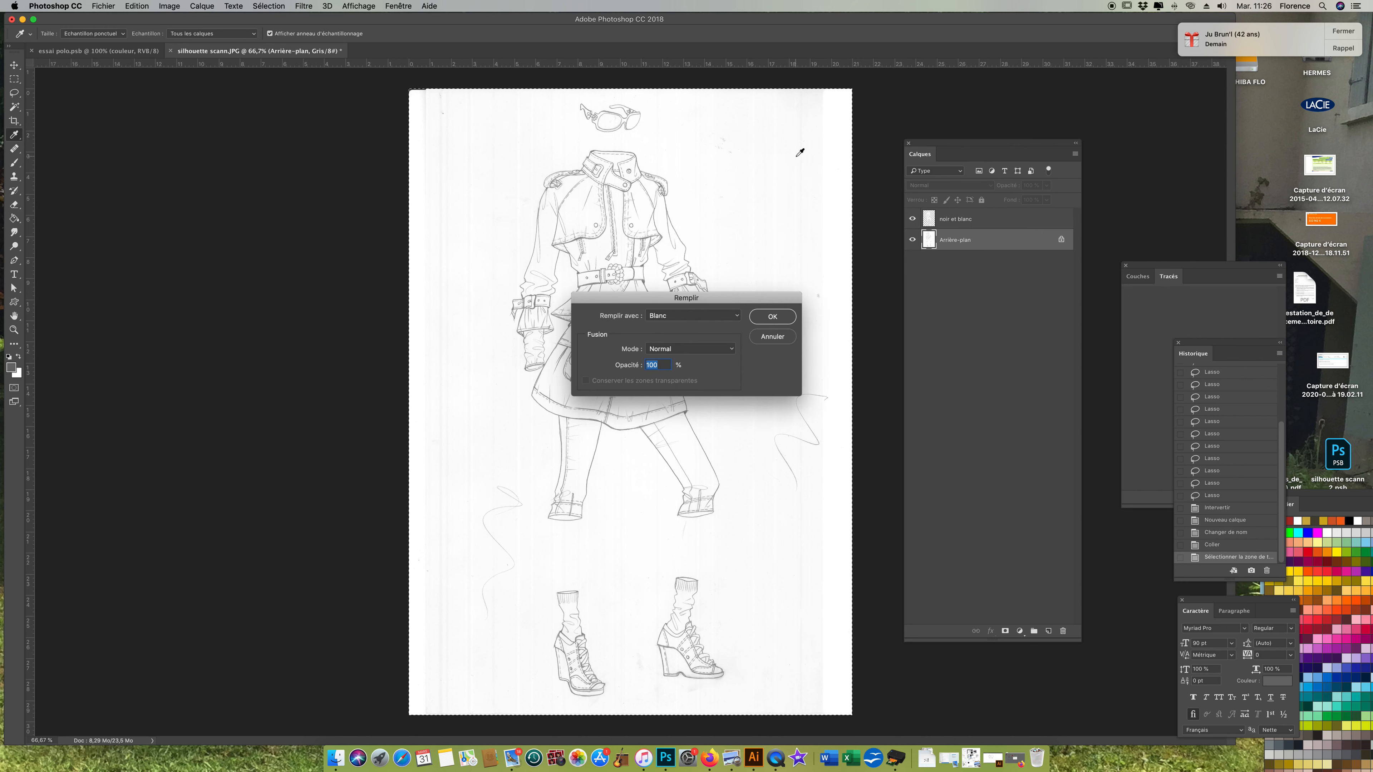
{"action": "left_click", "coordinate": [762, 318]}
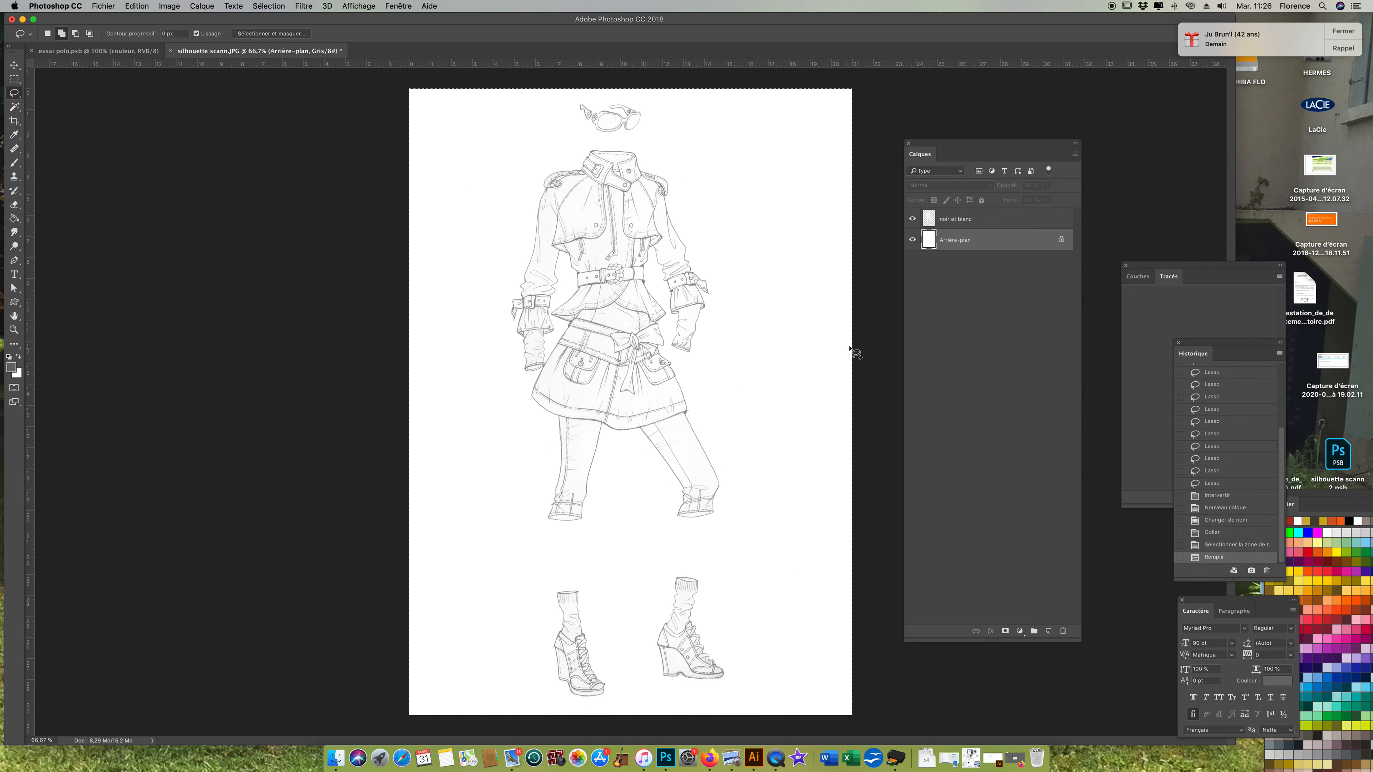
{"action": "left_click", "coordinate": [911, 219]}
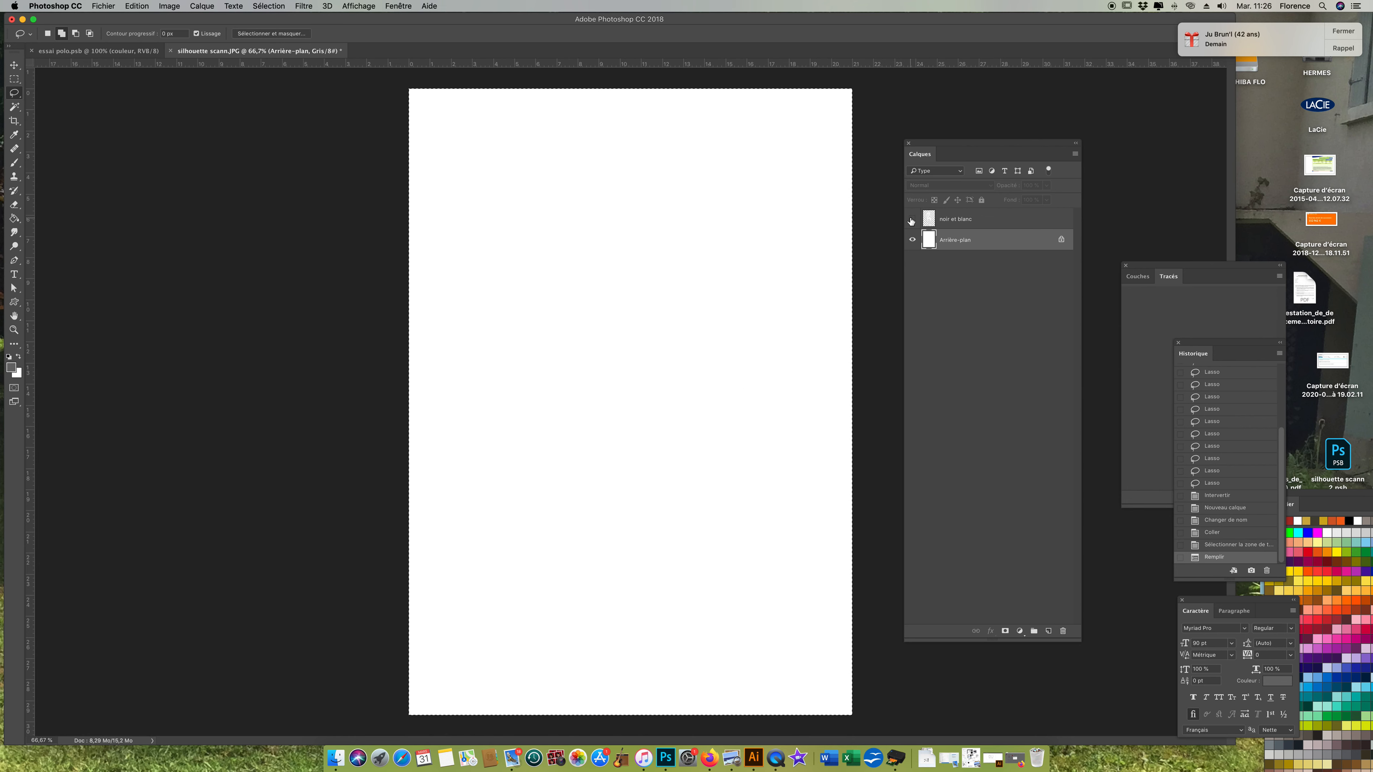
{"action": "left_click", "coordinate": [973, 222]}
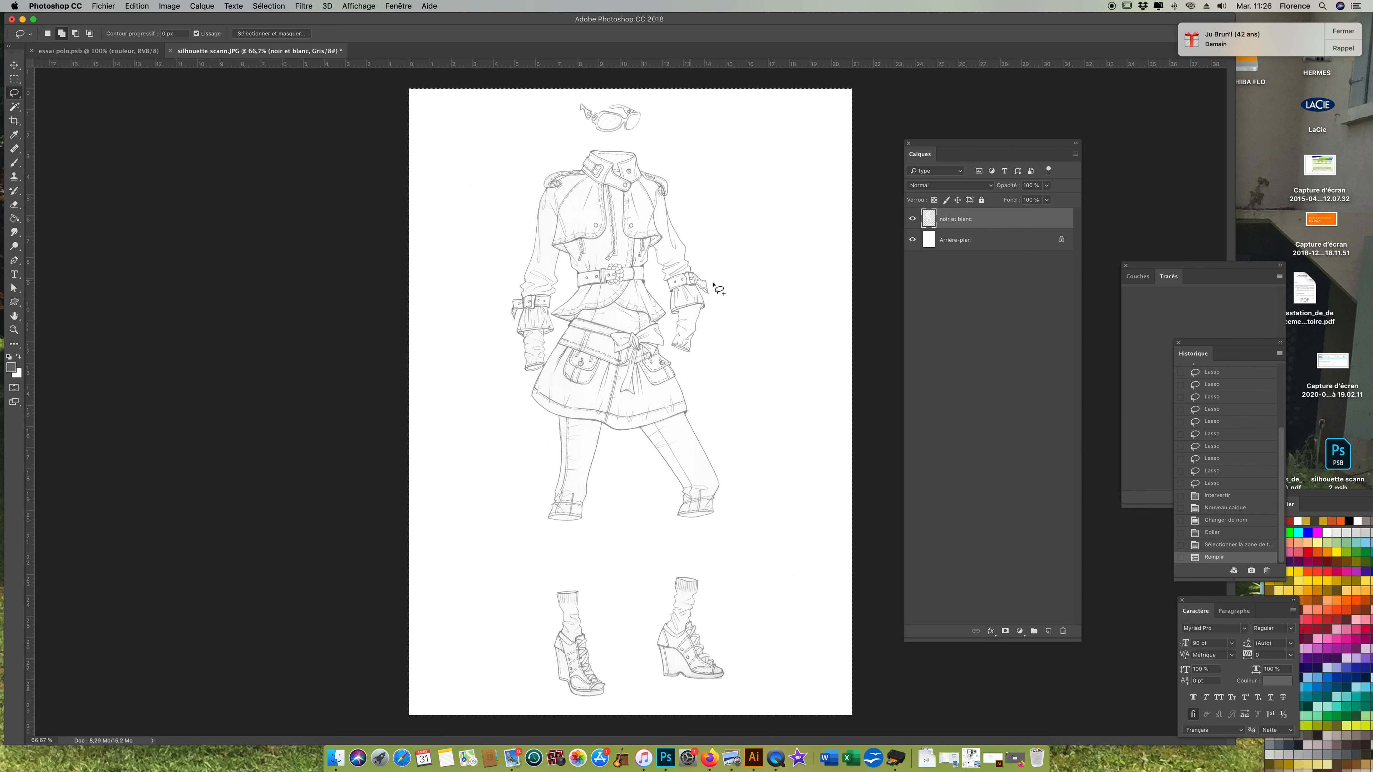
Deselect everything and move the drawing on the "noir et blanc" layer slightly to the right on the page.
{"action": "left_click", "coordinate": [628, 293]}
{"action": "left_click", "coordinate": [14, 65]}
{"action": "mouse_move", "coordinate": [617, 289]}
{"action": "left_mouse_down"}
{"action": "mouse_move", "coordinate": [569, 273]}
{"action": "mouse_move", "coordinate": [638, 278]}
{"action": "mouse_move", "coordinate": [636, 291]}
{"action": "left_mouse_up"}
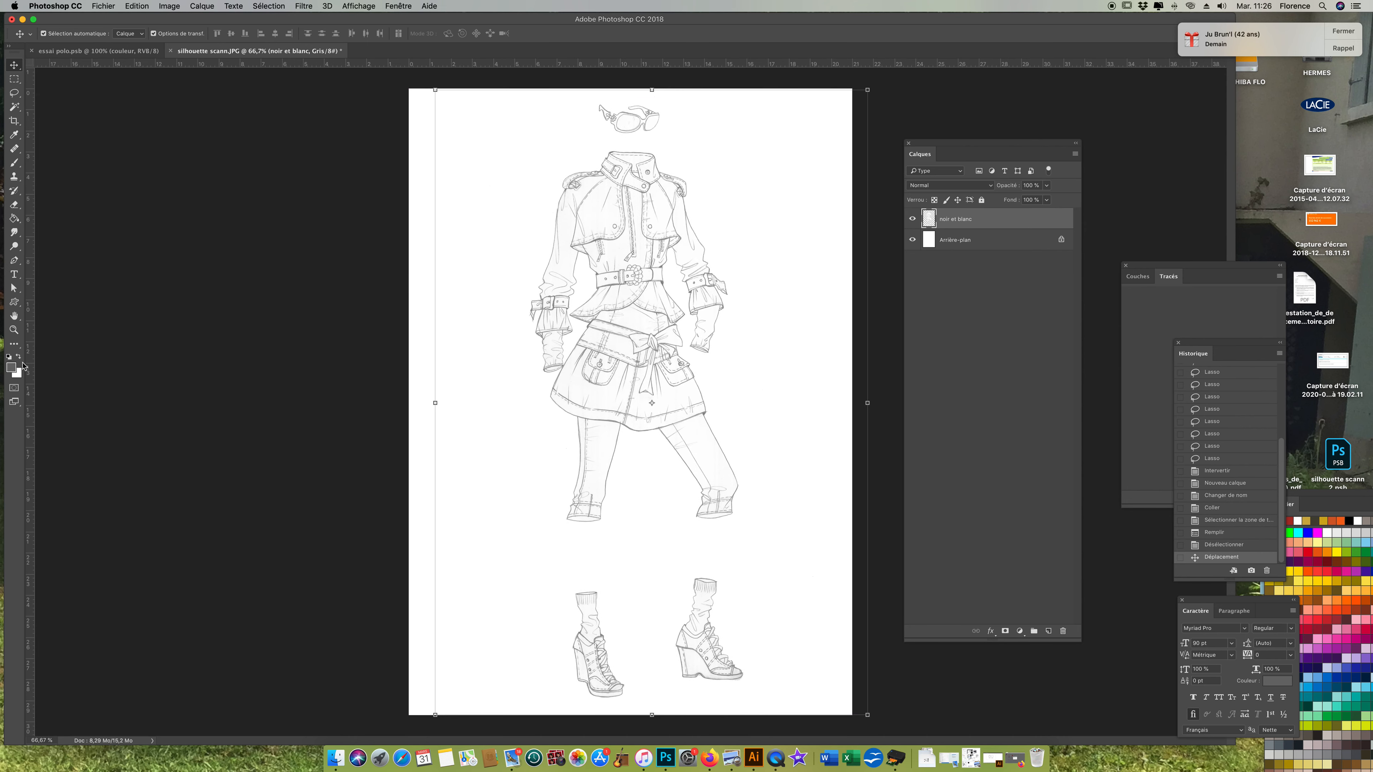
Convert the image from grayscale to RGB color (Couleurs RVB) without flattening the layers.
{"action": "left_click", "coordinate": [14, 329]}
{"action": "left_click", "coordinate": [688, 305]}
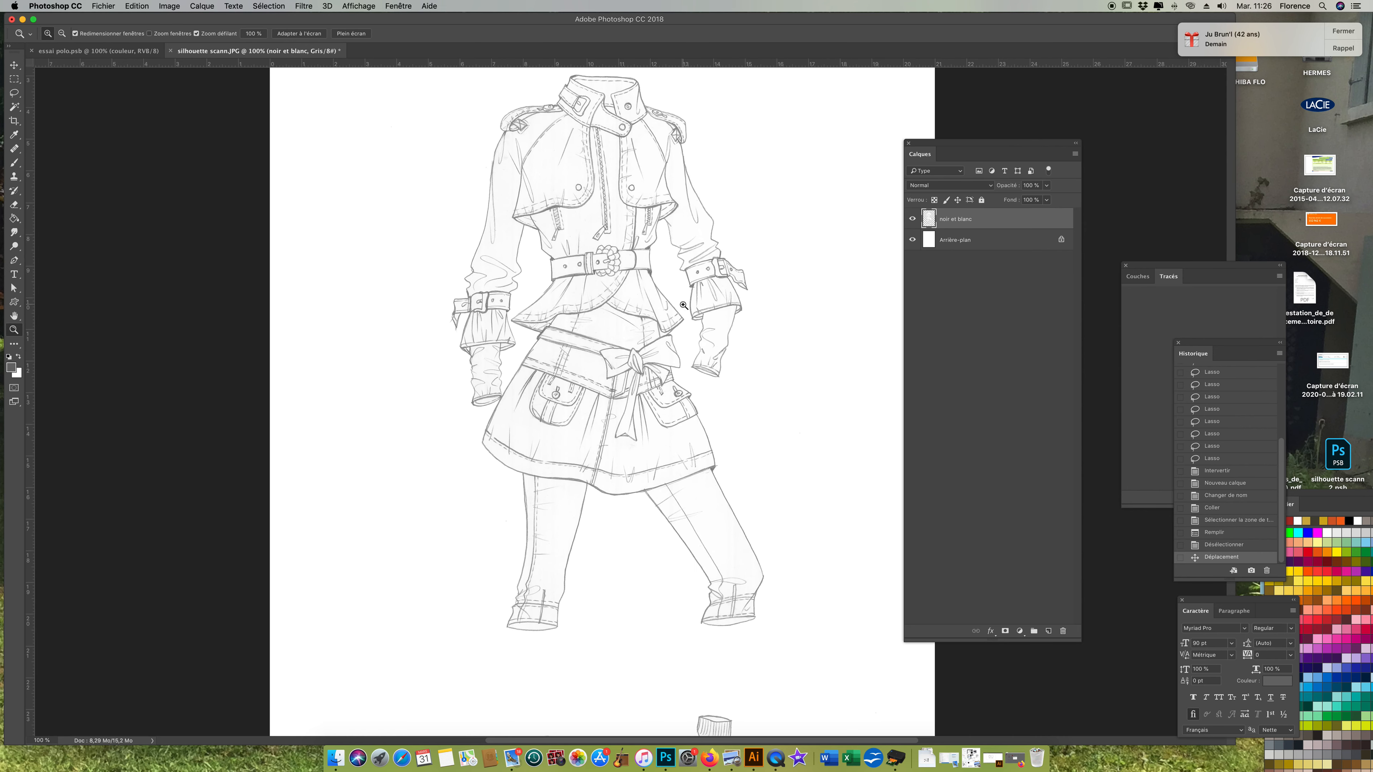
{"action": "scroll", "coordinate": [679, 310], "scroll_direction": "down", "scroll_amount": 5}
{"action": "scroll", "coordinate": [680, 310], "scroll_direction": "up", "scroll_amount": 7}
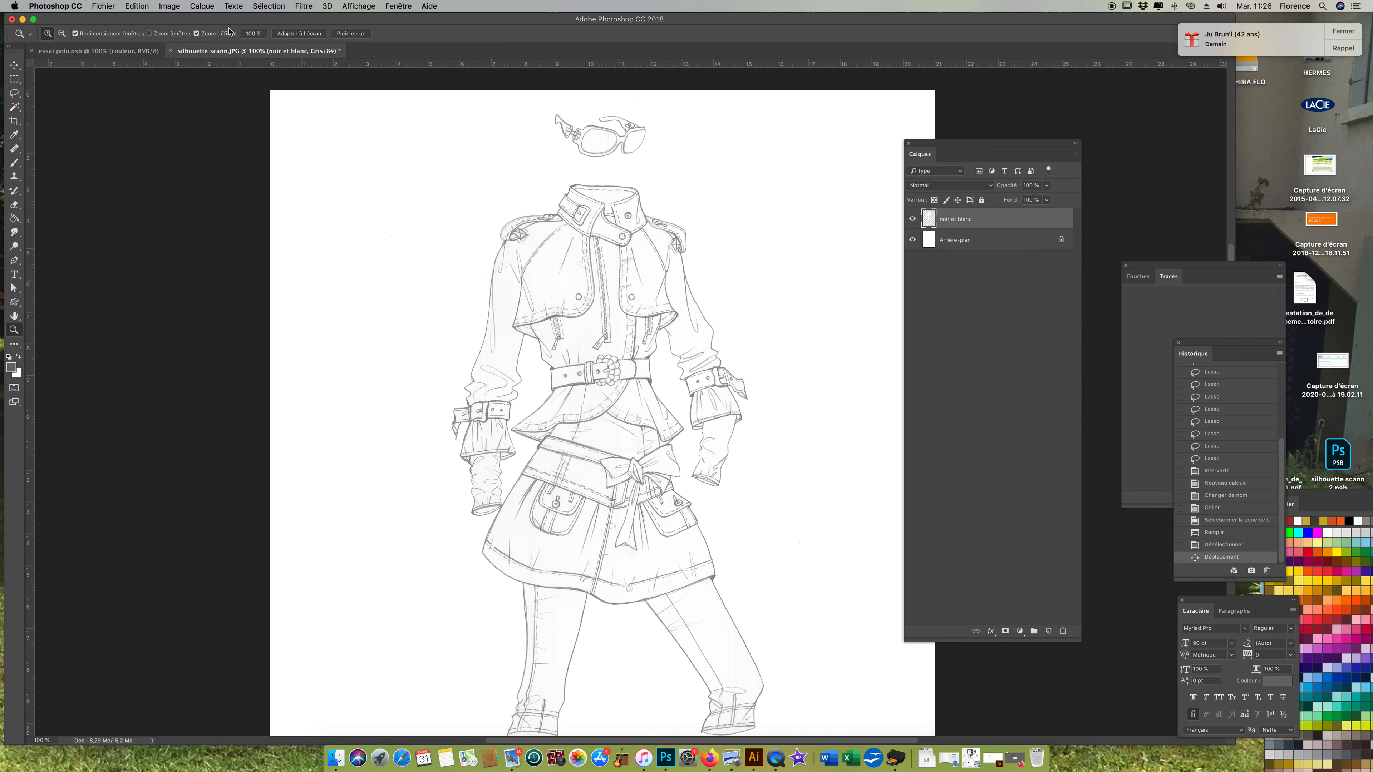
{"action": "left_click", "coordinate": [175, 6]}
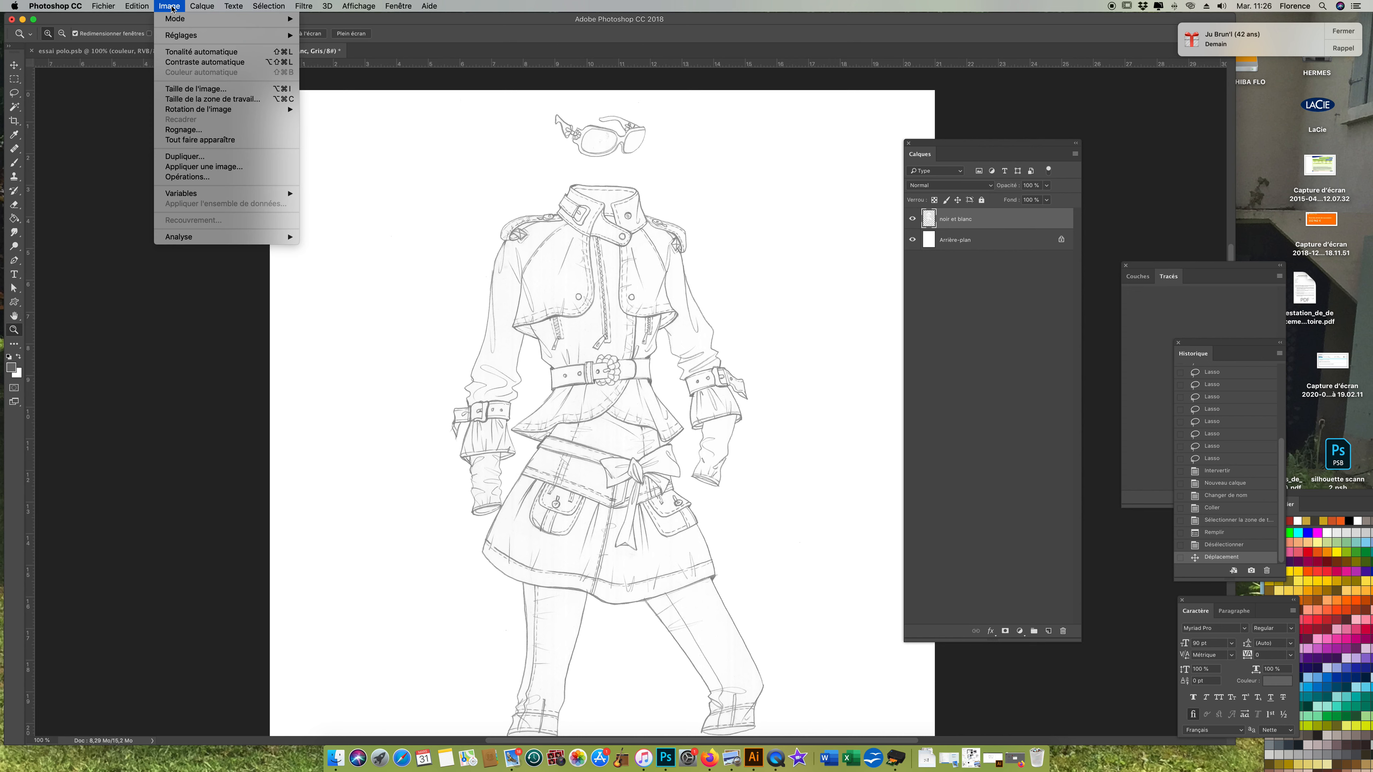
{"action": "mouse_move", "coordinate": [243, 18]}
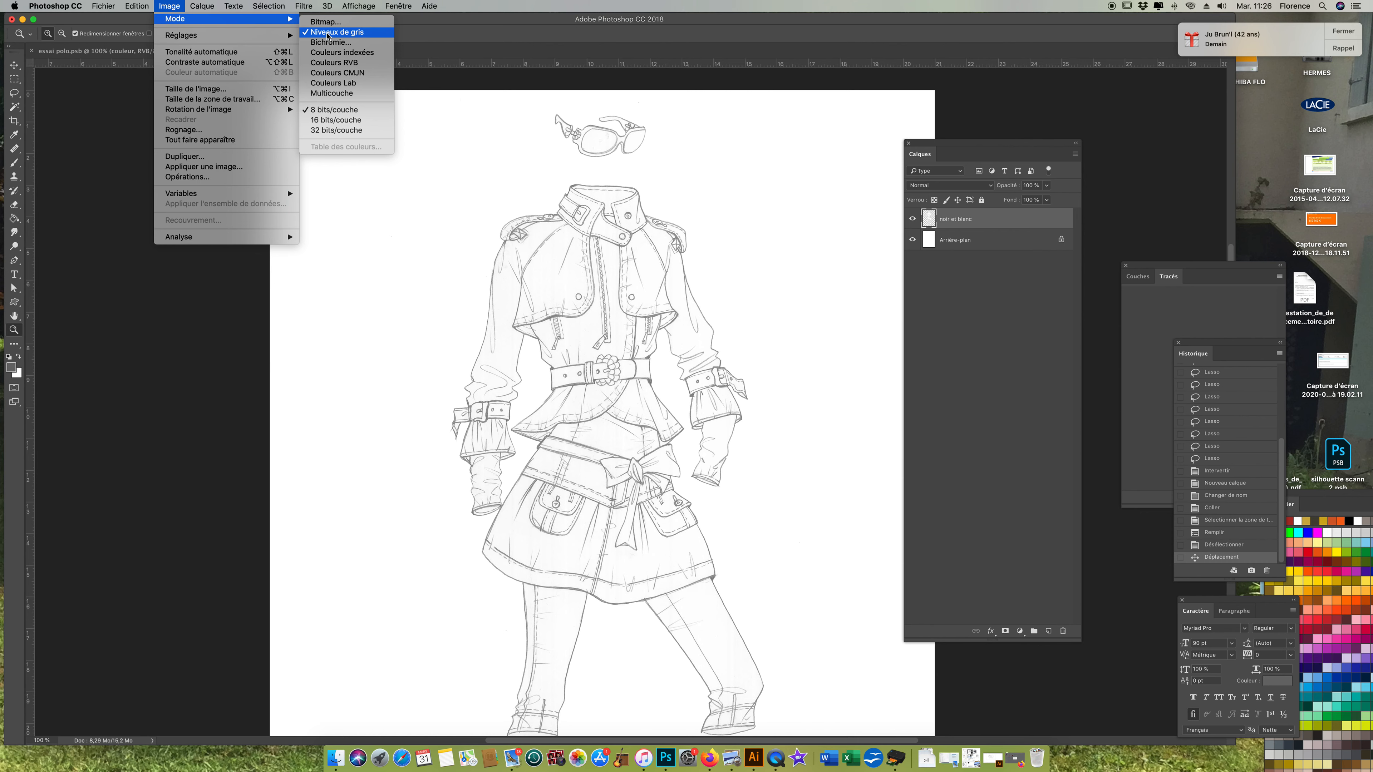
{"action": "left_click", "coordinate": [331, 63]}
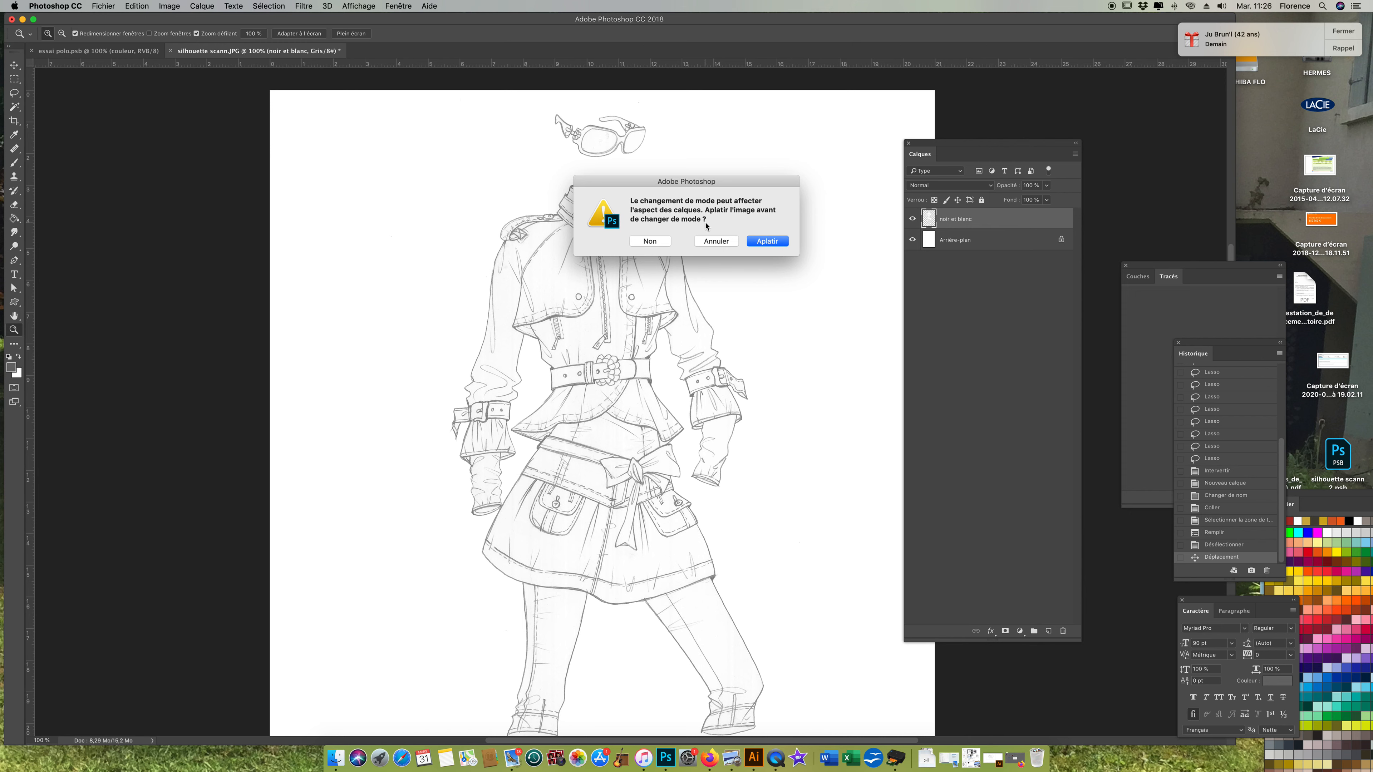
{"action": "left_click", "coordinate": [649, 242]}
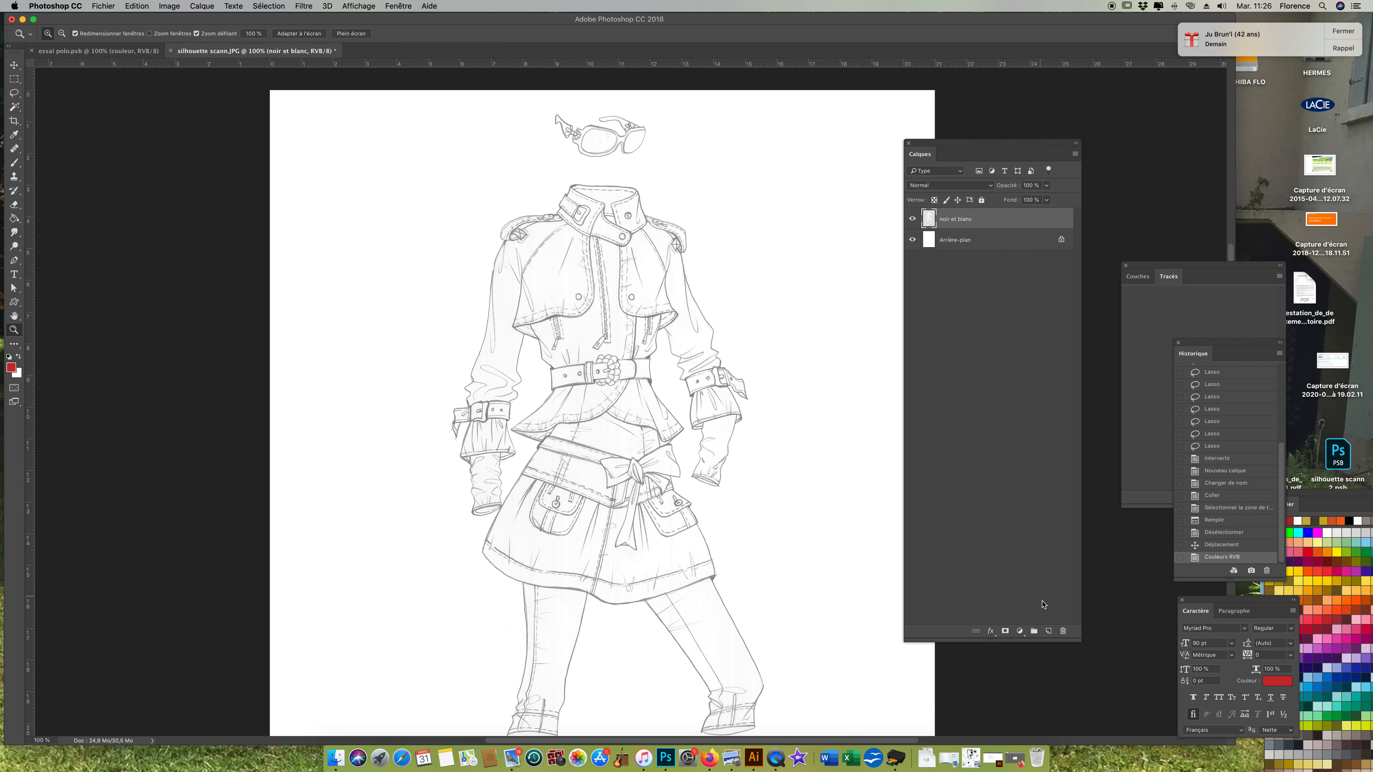
Create a new empty layer and place it between "noir et blanc" and Arrière-plan.
{"action": "left_click", "coordinate": [1048, 631]}
{"action": "left_click_drag", "start_coordinate": [979, 223], "coordinate": [976, 245]}
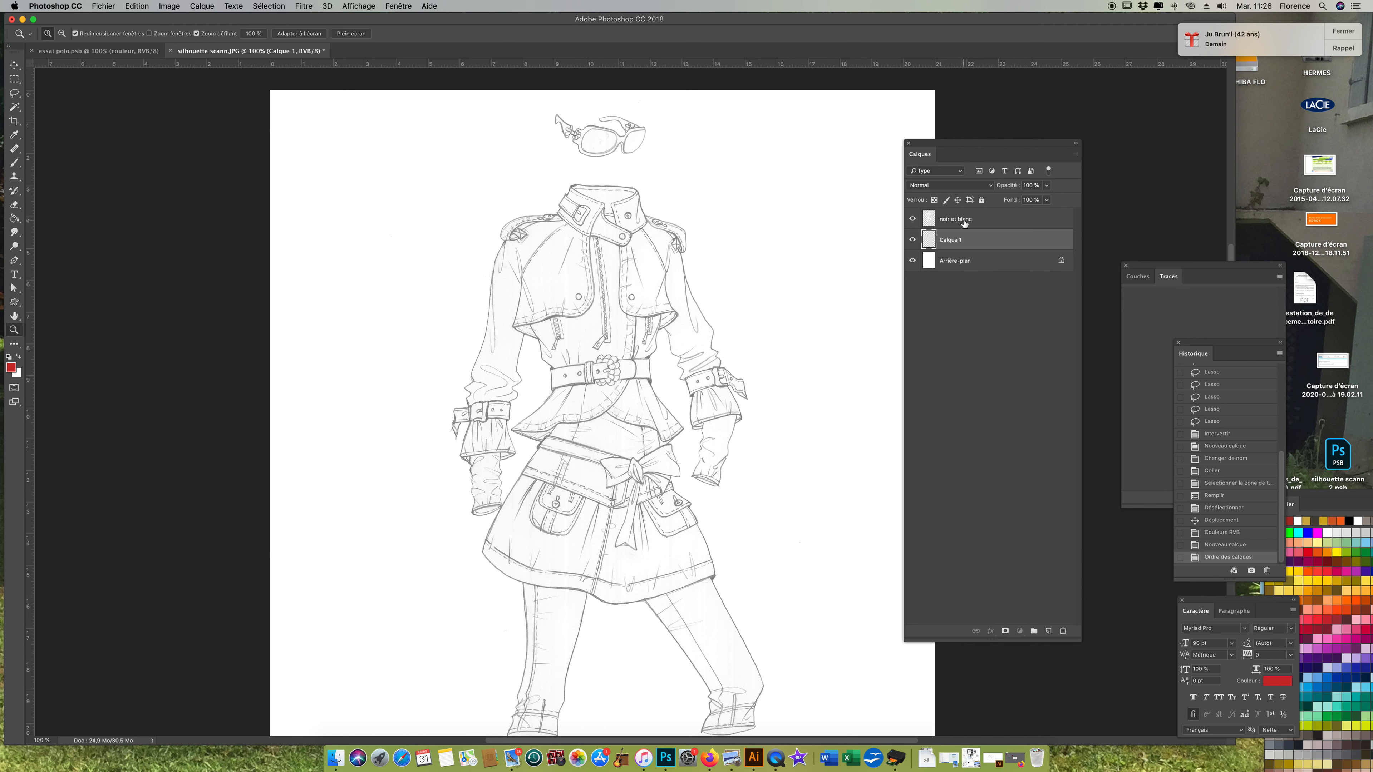
Set the blend mode of the "noir et blanc" layer to Produit.
{"action": "left_click", "coordinate": [964, 224]}
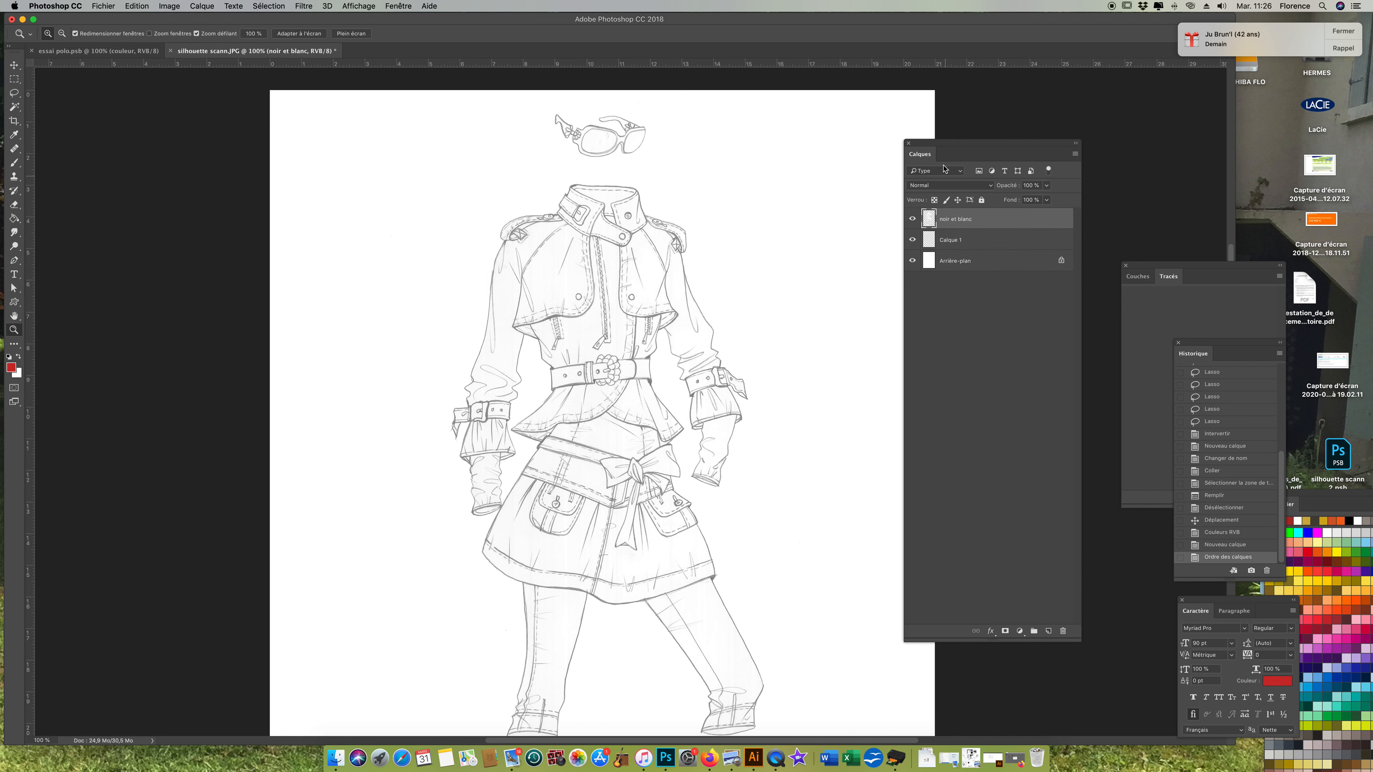
{"action": "left_click", "coordinate": [936, 187]}
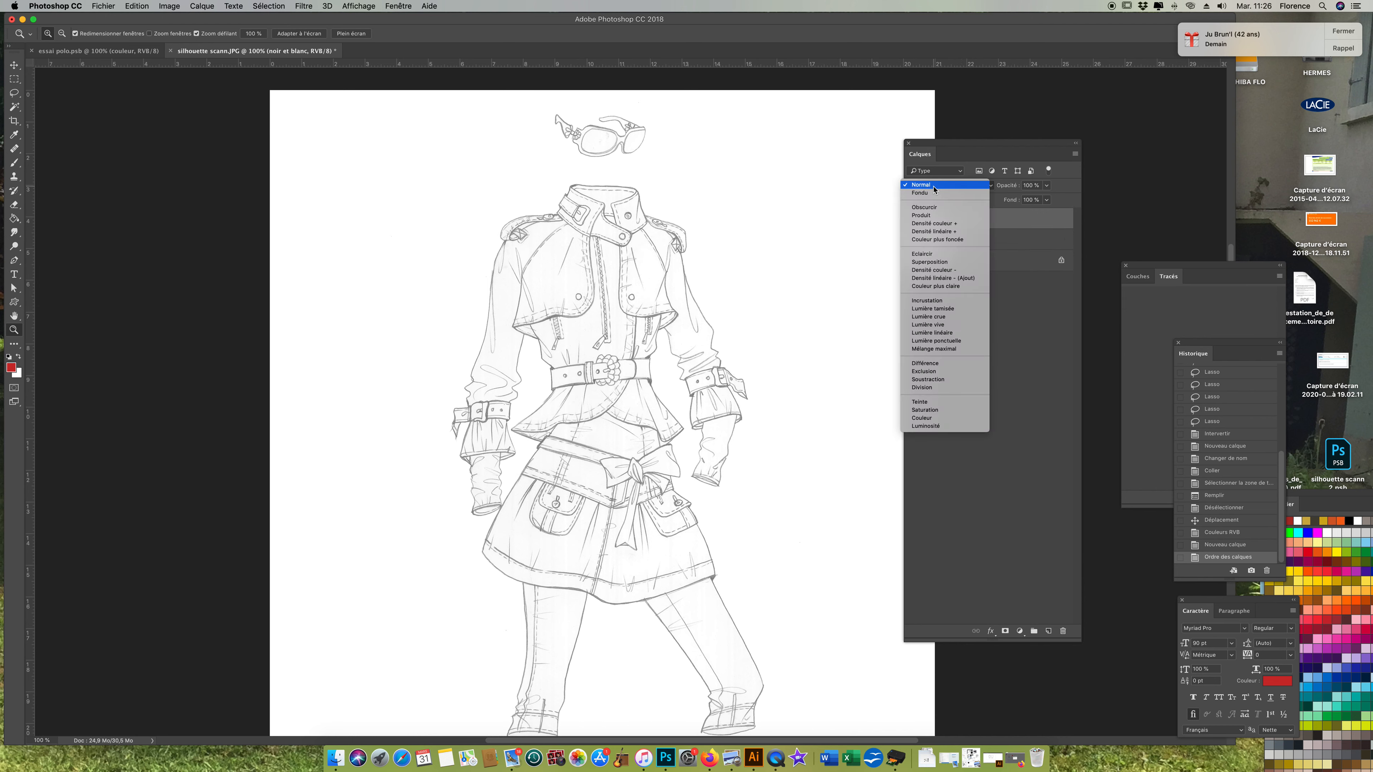
{"action": "left_click", "coordinate": [921, 216]}
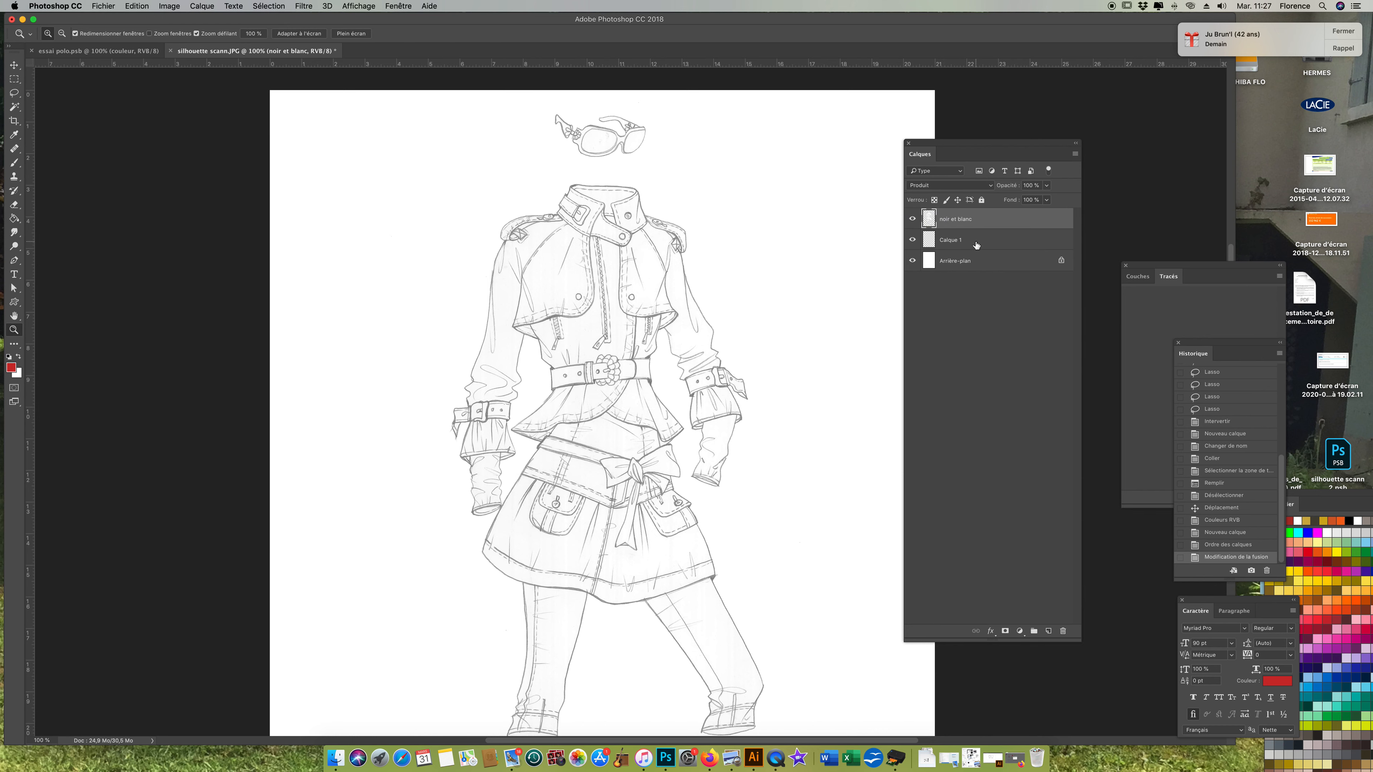
Rename the empty layer above Arrière-plan to "couleur" and make the "noir et blanc" layer active.
{"action": "left_click", "coordinate": [951, 242]}
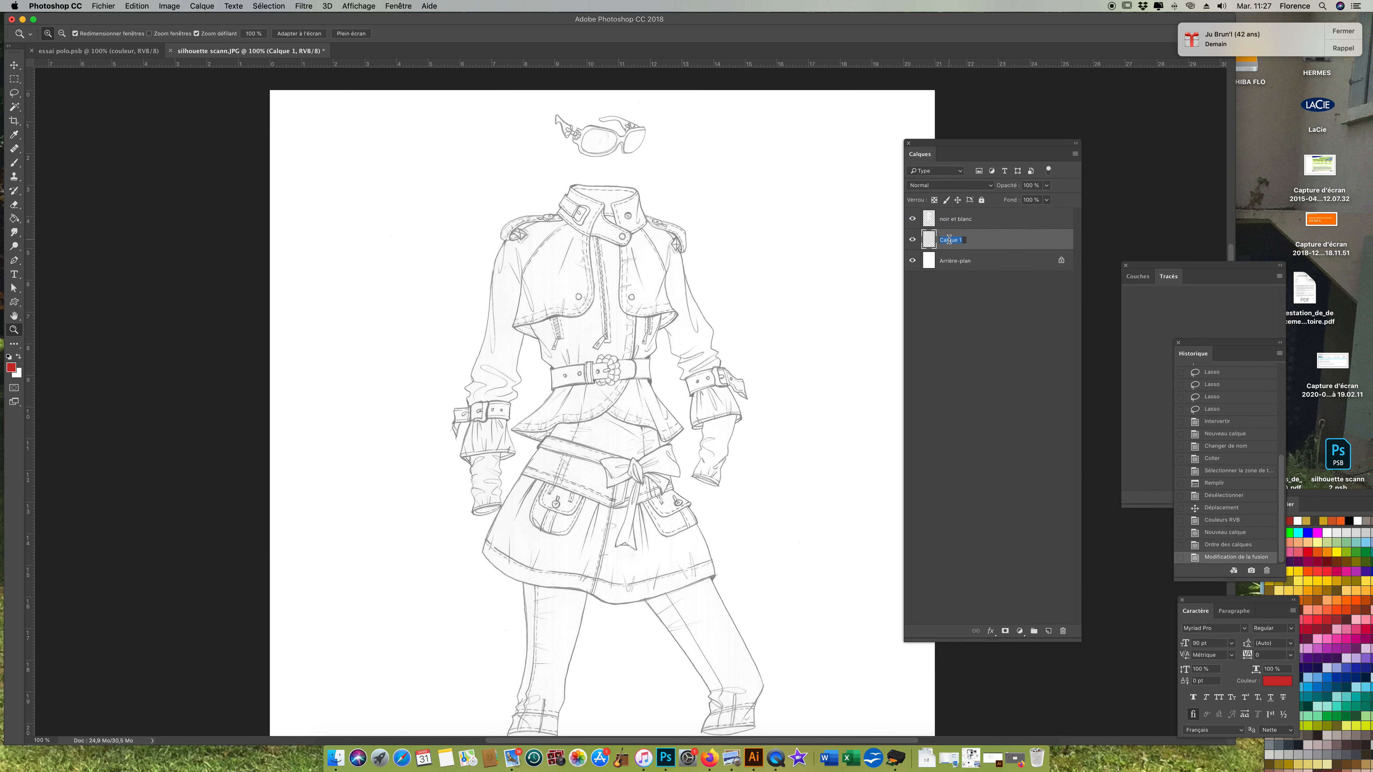
{"action": "type", "text": "couleur"}
{"action": "left_click", "coordinate": [977, 229]}
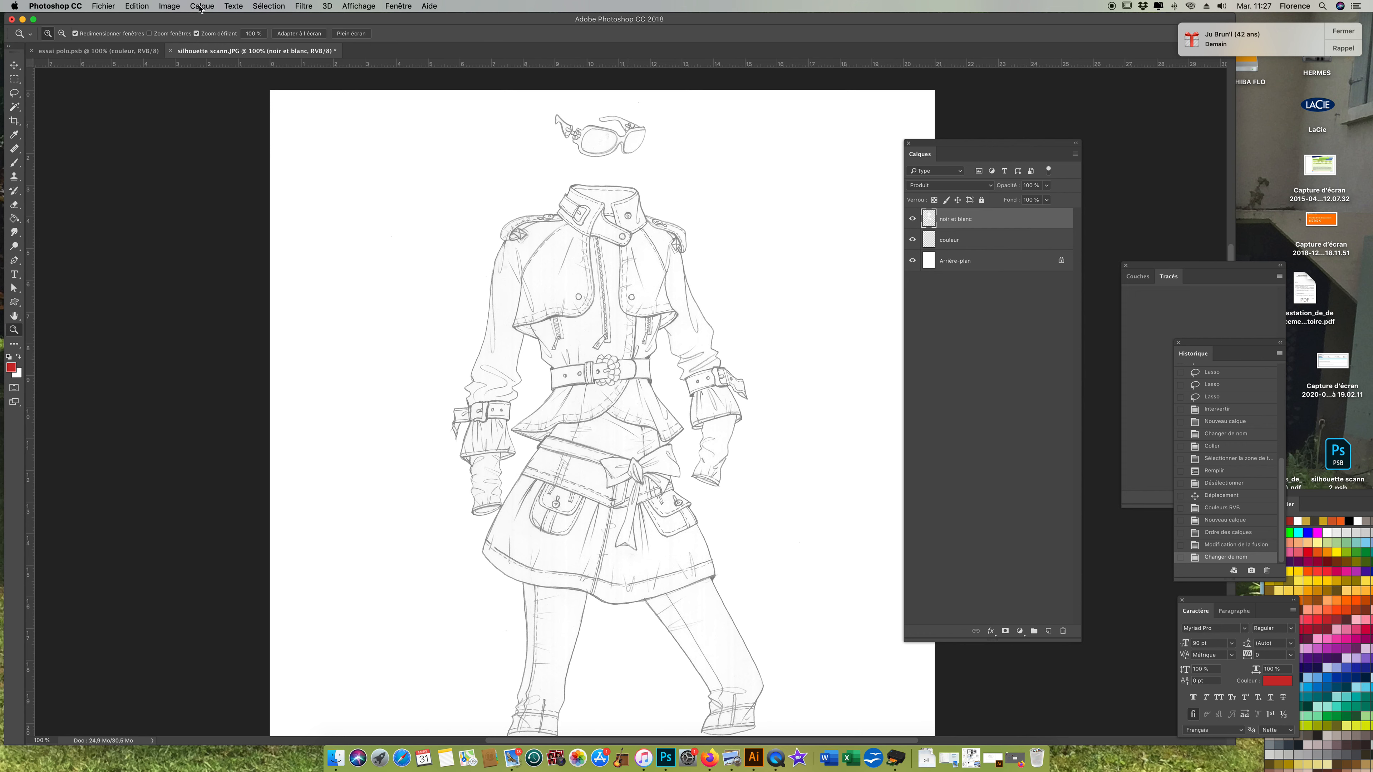
Darken the line art on the "noir et blanc" layer with a Levels (Niveaux) adjustment, setting input black to 94 and white to 237.
{"action": "left_click", "coordinate": [174, 7]}
{"action": "mouse_move", "coordinate": [180, 35]}
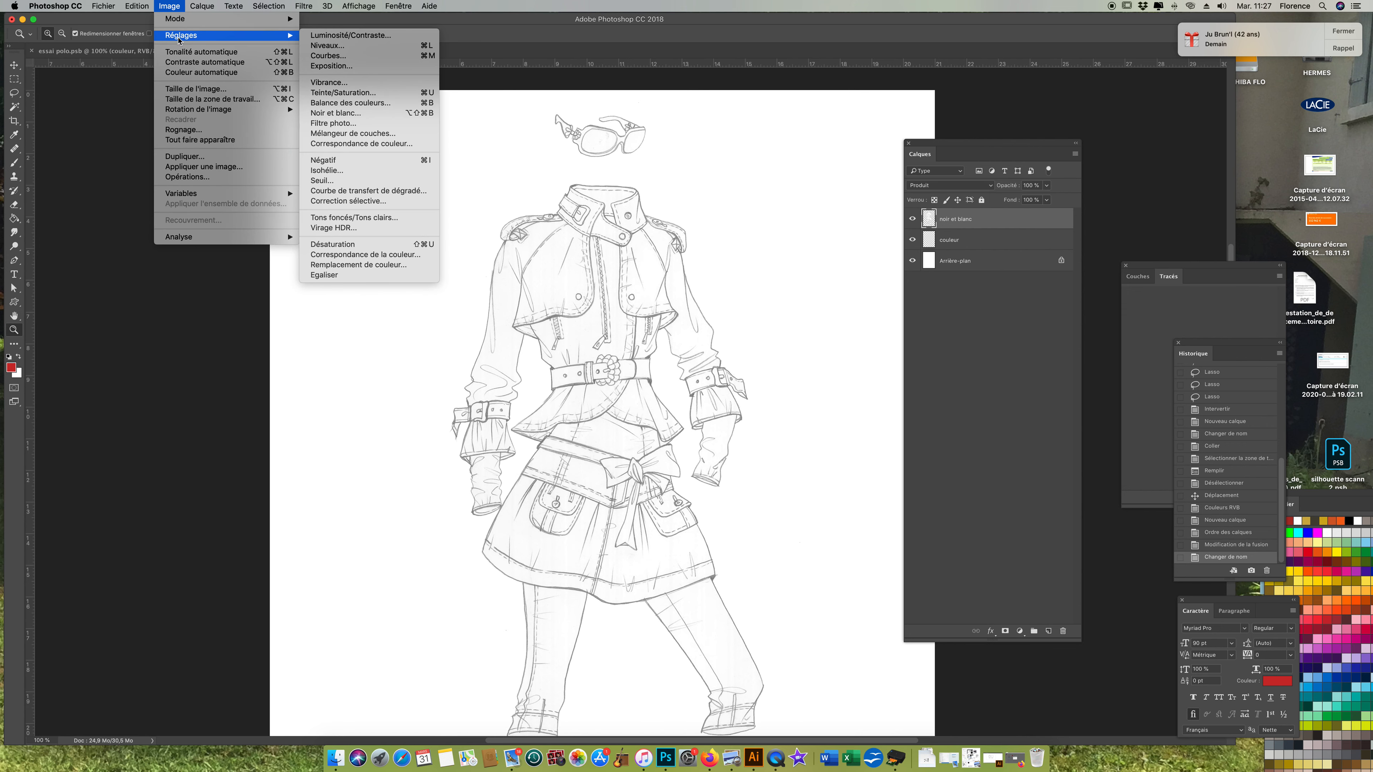
{"action": "left_click", "coordinate": [344, 46]}
{"action": "left_click_drag", "start_coordinate": [940, 164], "coordinate": [263, 124]}
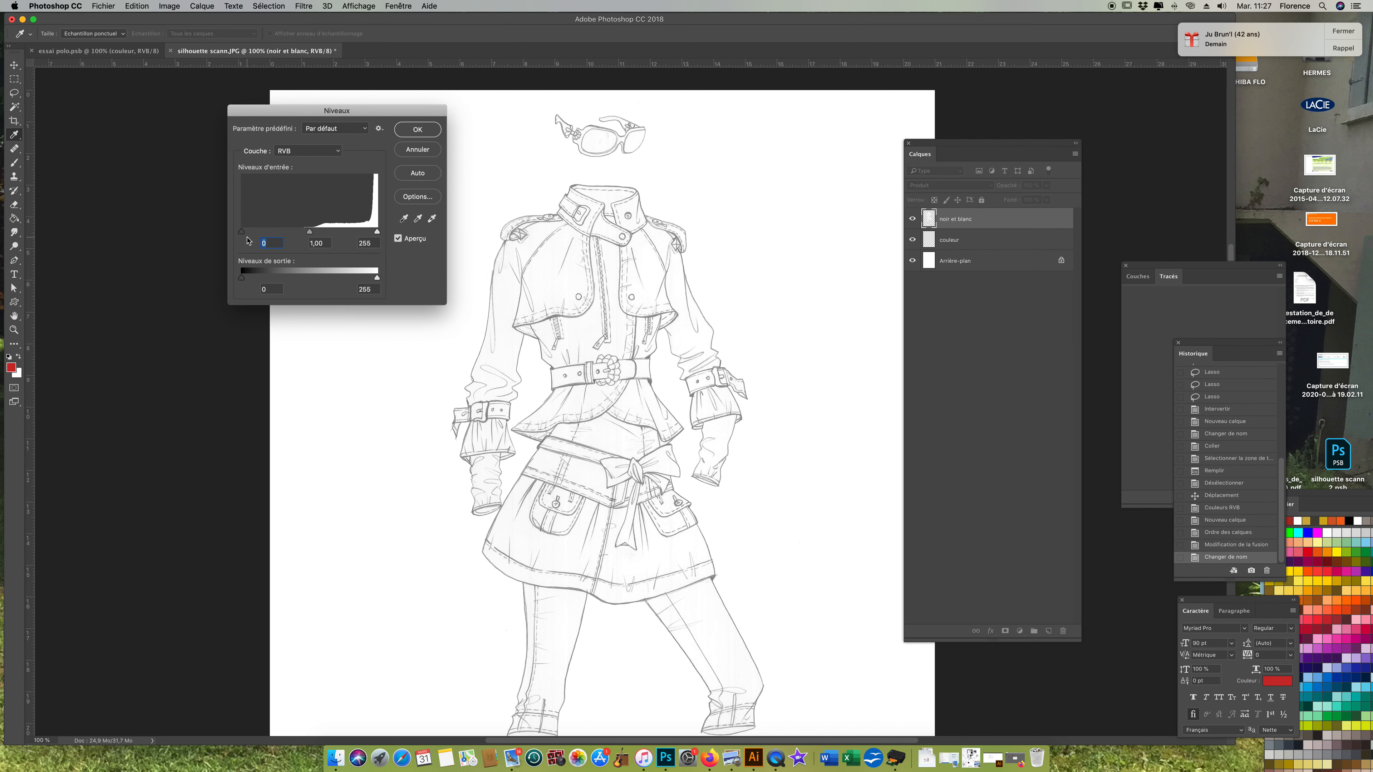
{"action": "left_click_drag", "start_coordinate": [245, 237], "coordinate": [258, 239]}
{"action": "left_click_drag", "start_coordinate": [377, 232], "coordinate": [368, 234]}
{"action": "left_click_drag", "start_coordinate": [368, 235], "coordinate": [368, 235]}
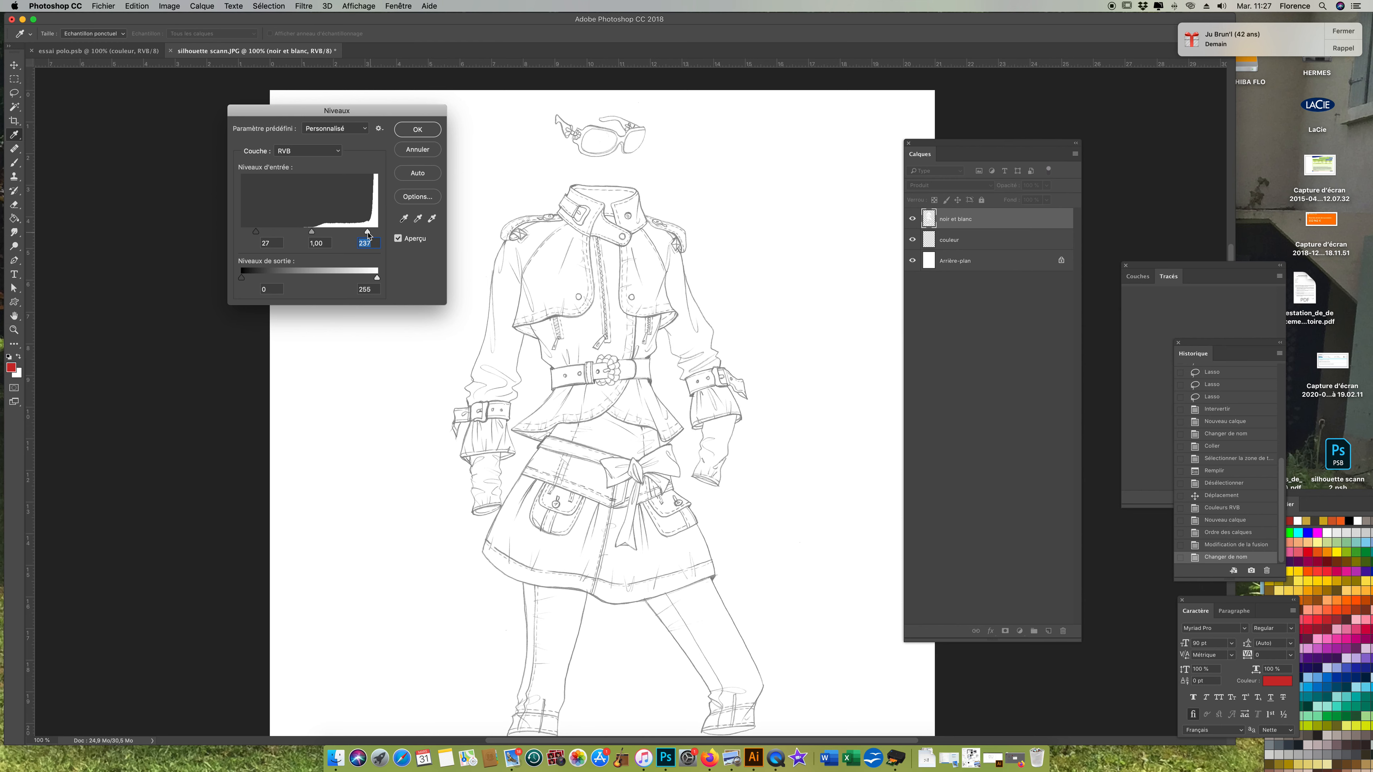
{"action": "mouse_move", "coordinate": [256, 238]}
{"action": "left_mouse_down"}
{"action": "mouse_move", "coordinate": [311, 238]}
{"action": "mouse_move", "coordinate": [292, 238]}
{"action": "left_mouse_up"}
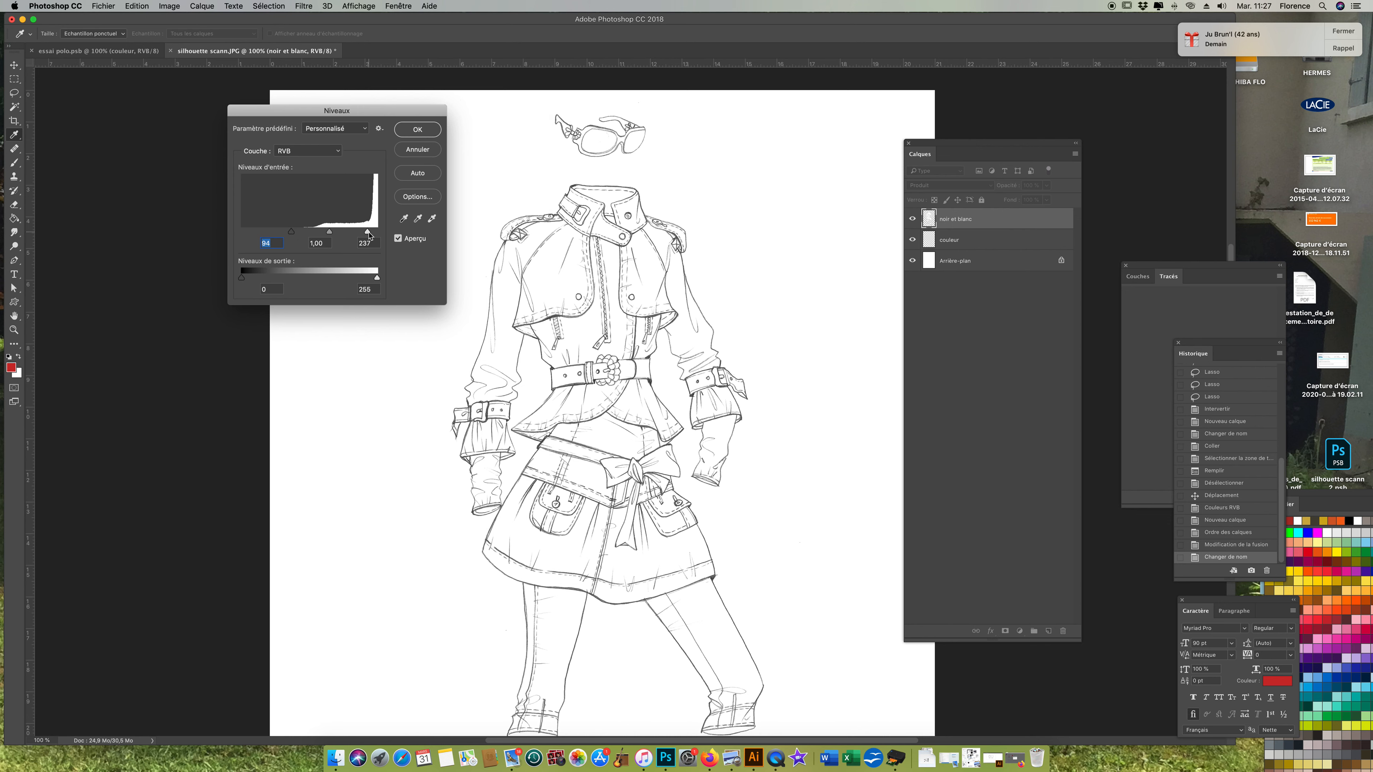
{"action": "left_click", "coordinate": [418, 130]}
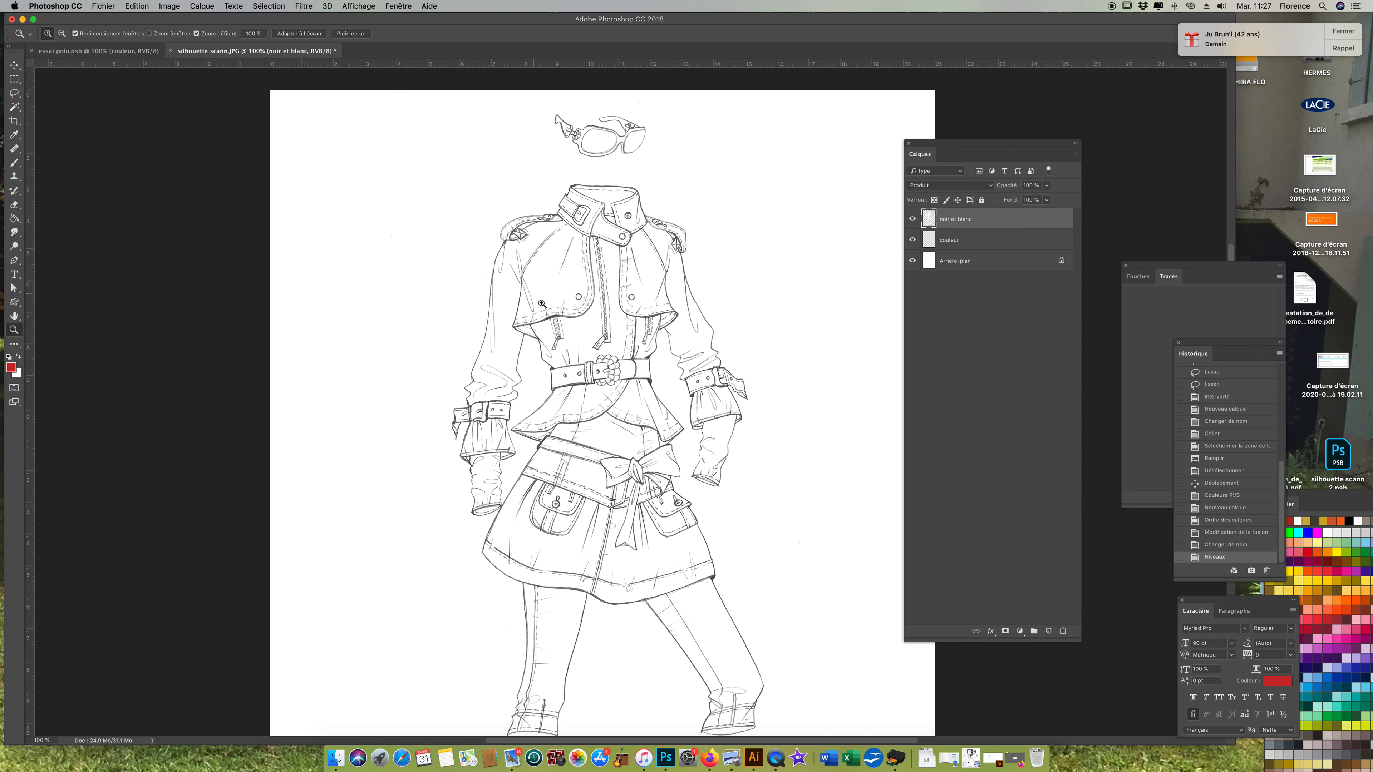
Lasso the toe and front sole of the right-hand shoe, enclosing the gray smudge under it.
{"action": "scroll", "coordinate": [571, 368], "scroll_direction": "down", "scroll_amount": 10}
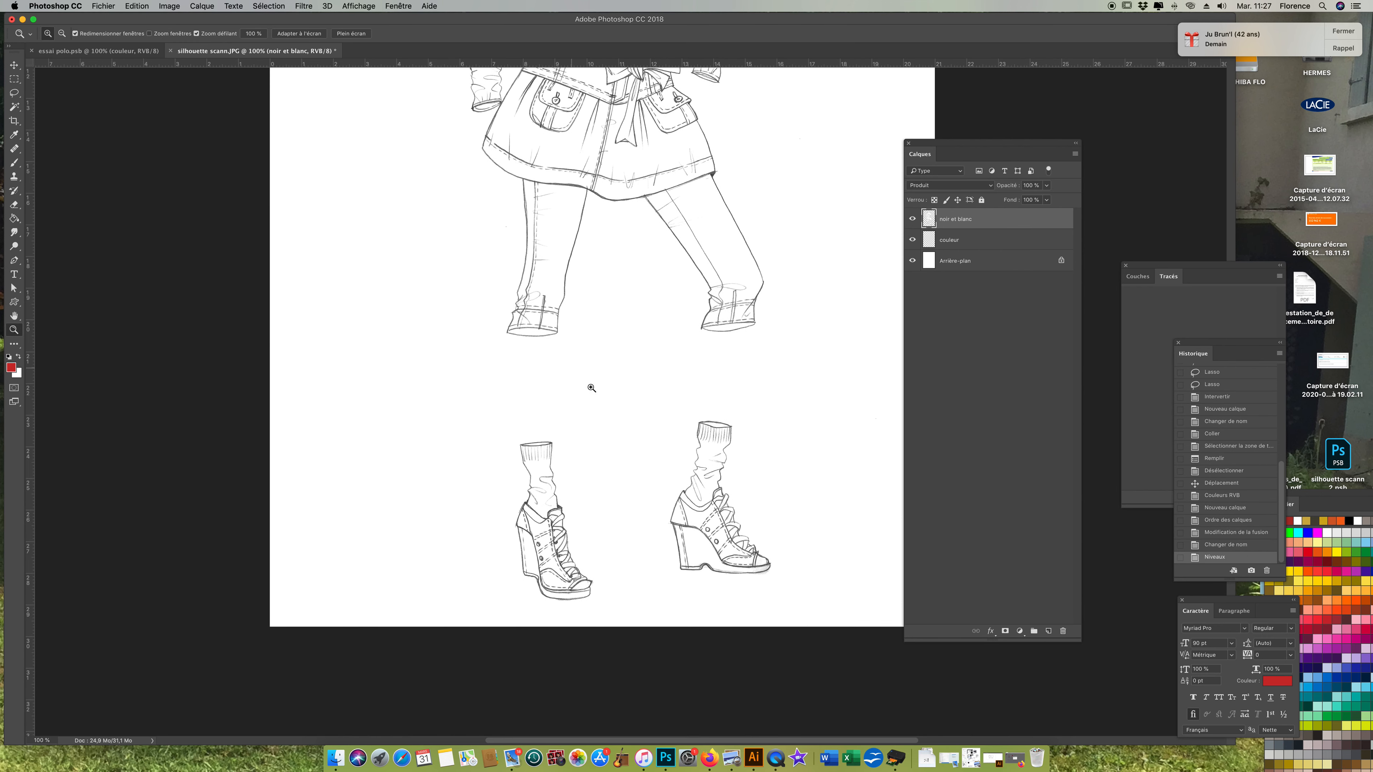
{"action": "left_click", "coordinate": [787, 565]}
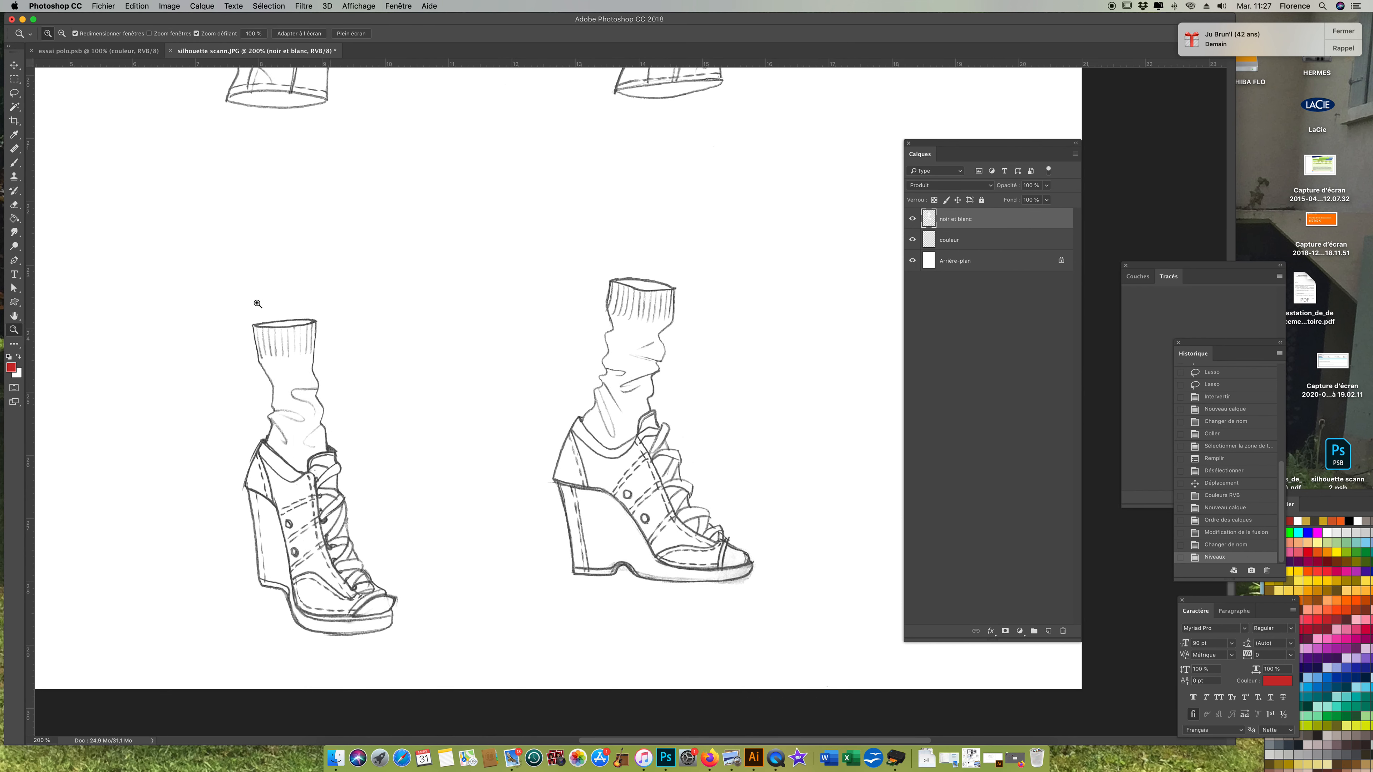
{"action": "left_click", "coordinate": [14, 92]}
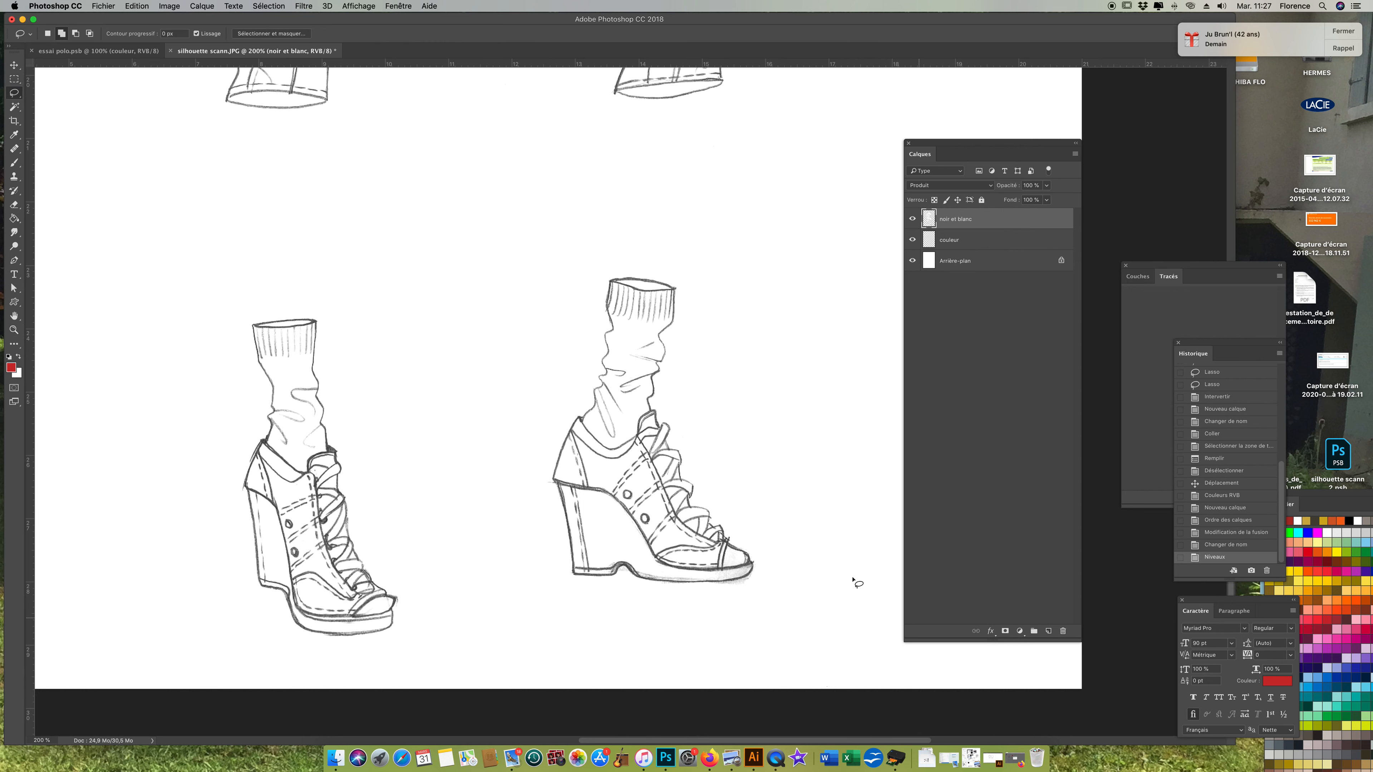
{"action": "mouse_move", "coordinate": [789, 548]}
{"action": "left_mouse_down"}
{"action": "mouse_move", "coordinate": [708, 527]}
{"action": "mouse_move", "coordinate": [668, 577]}
{"action": "mouse_move", "coordinate": [760, 590]}
{"action": "left_mouse_up"}
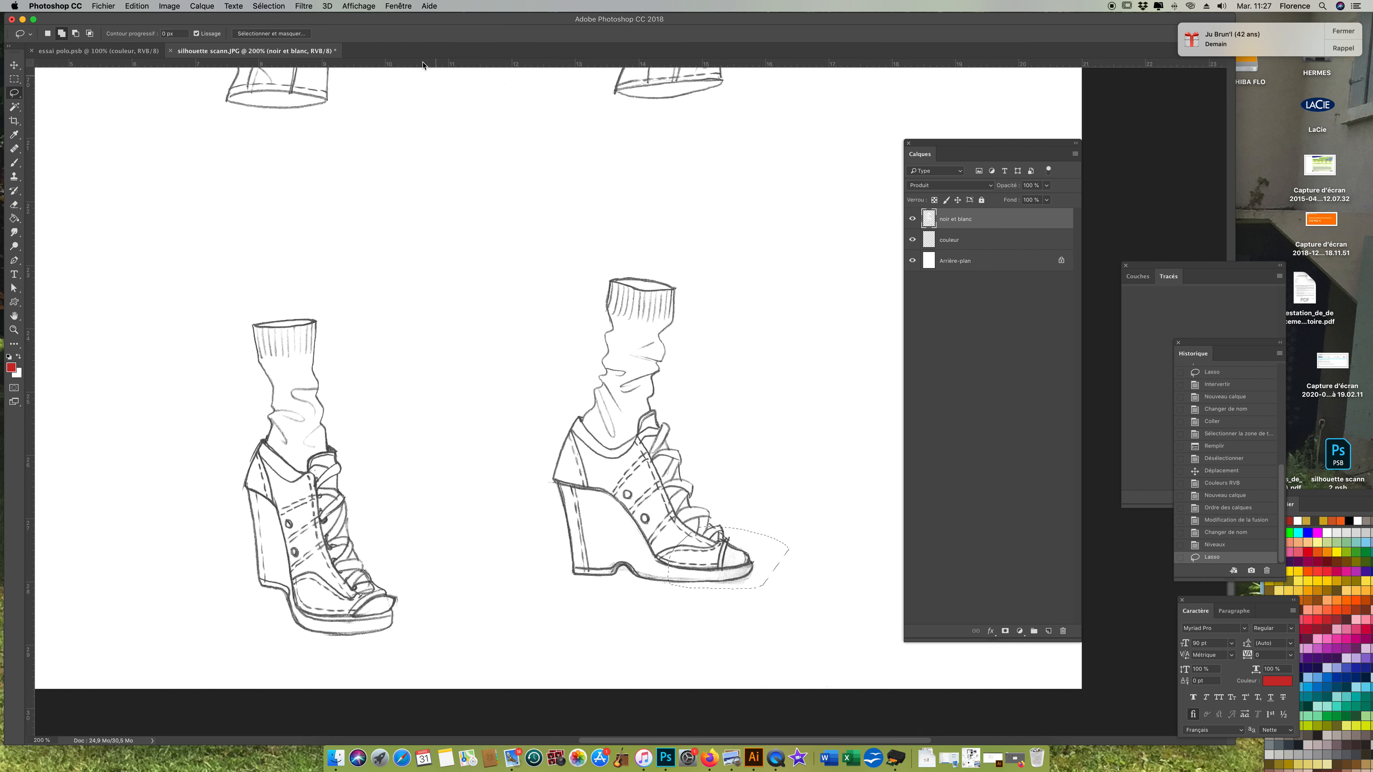
Clean the gray smudge inside the selection with a Levels (Niveaux) adjustment that lowers the input white point.
{"action": "left_click", "coordinate": [170, 6]}
{"action": "mouse_move", "coordinate": [174, 36]}
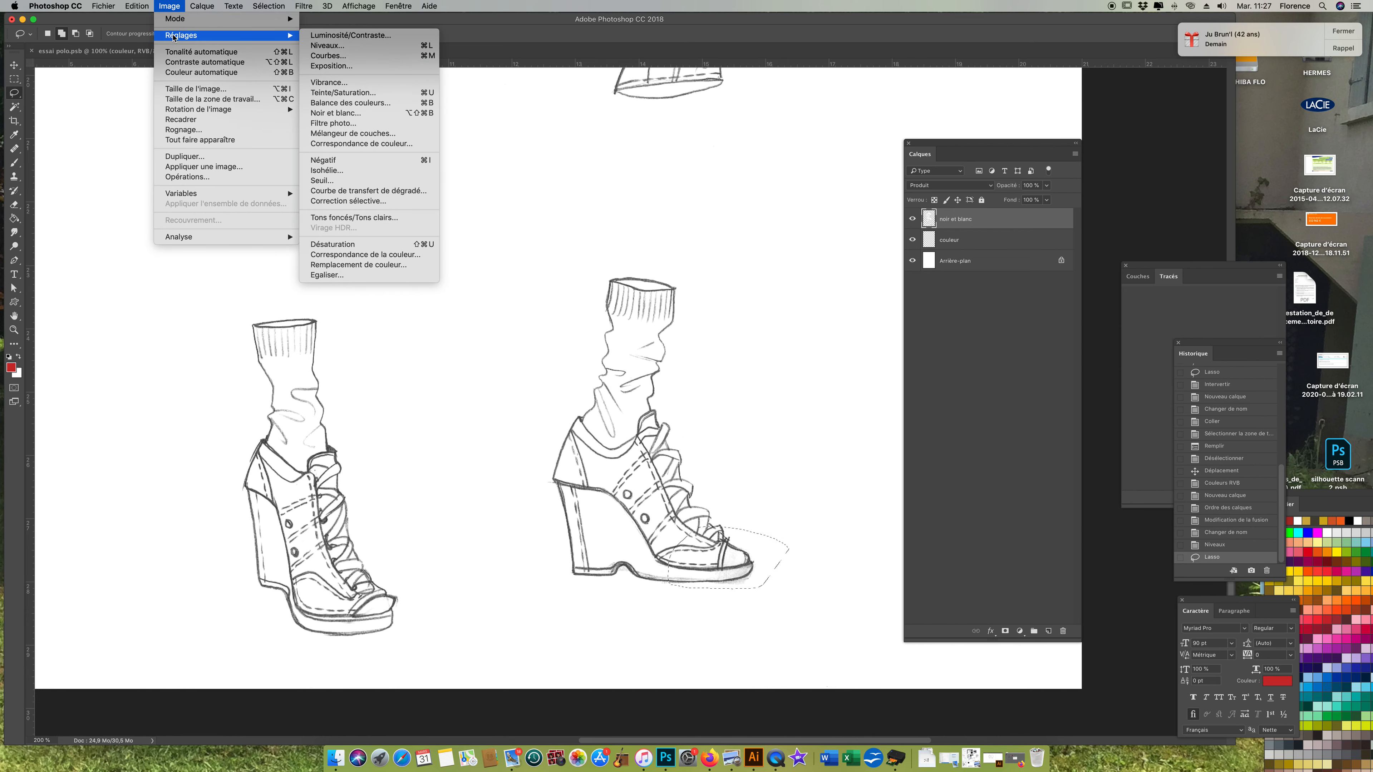
{"action": "left_click", "coordinate": [338, 49]}
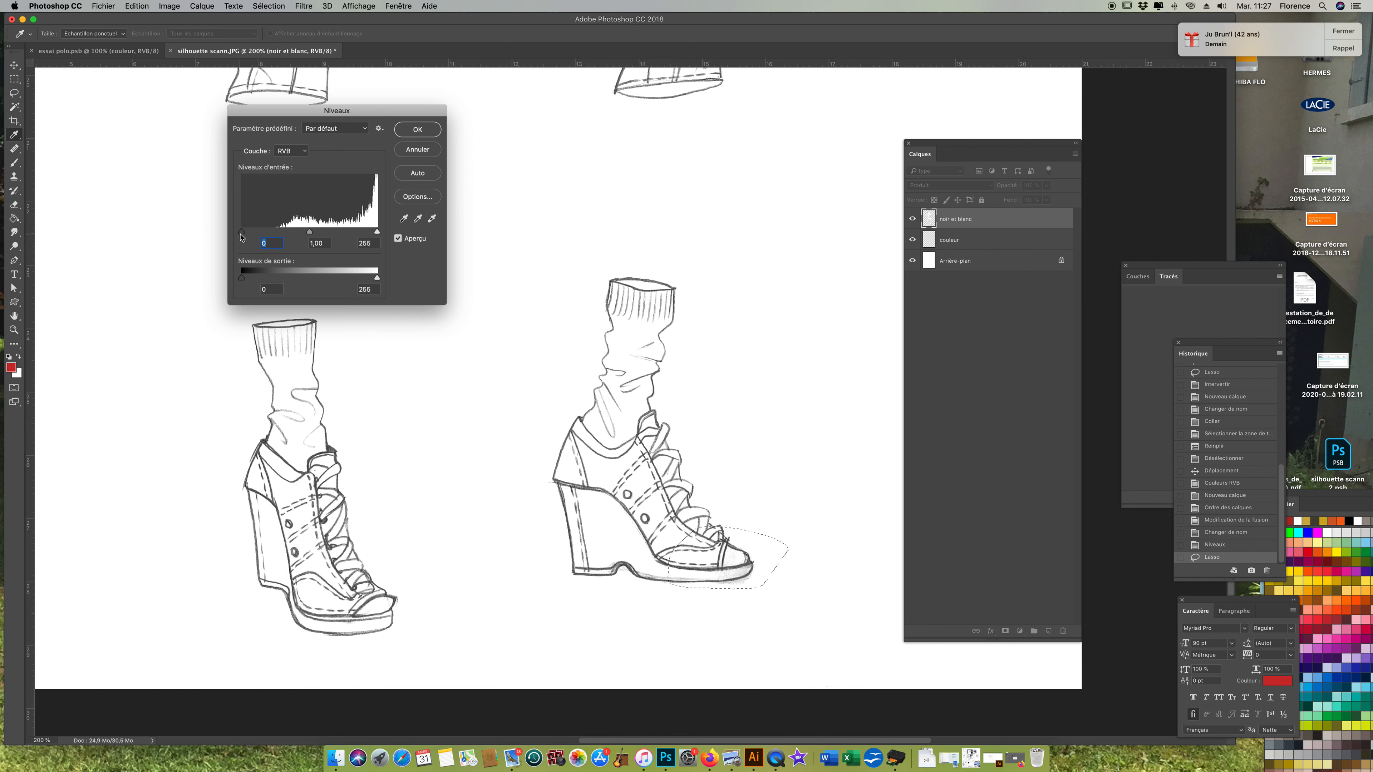
{"action": "left_click_drag", "start_coordinate": [376, 233], "coordinate": [357, 238]}
{"action": "left_click", "coordinate": [416, 132]}
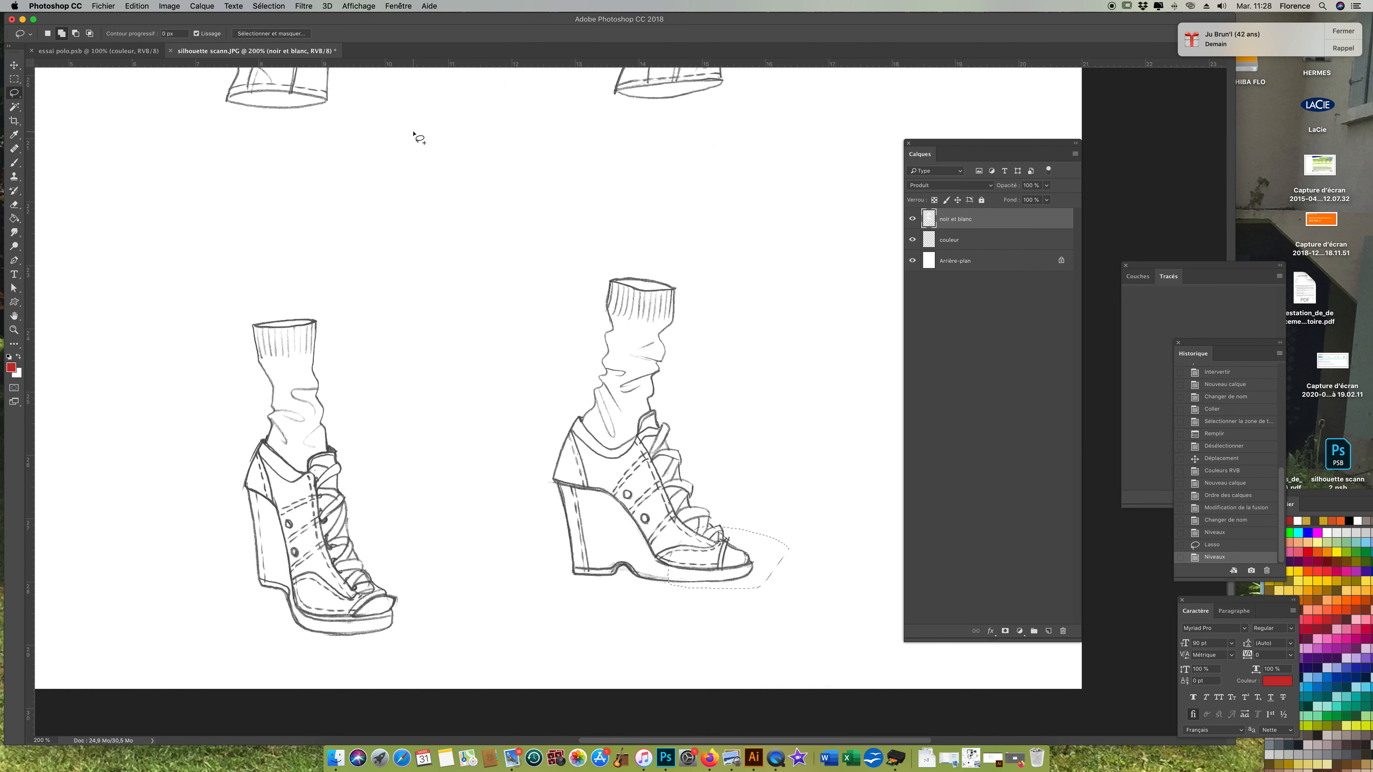
Reset the foreground and background colors to default black and white, and deselect the shoe area.
{"action": "key", "text": "d"}
{"action": "key", "text": "super+d"}
{"action": "left_click", "coordinate": [14, 329]}
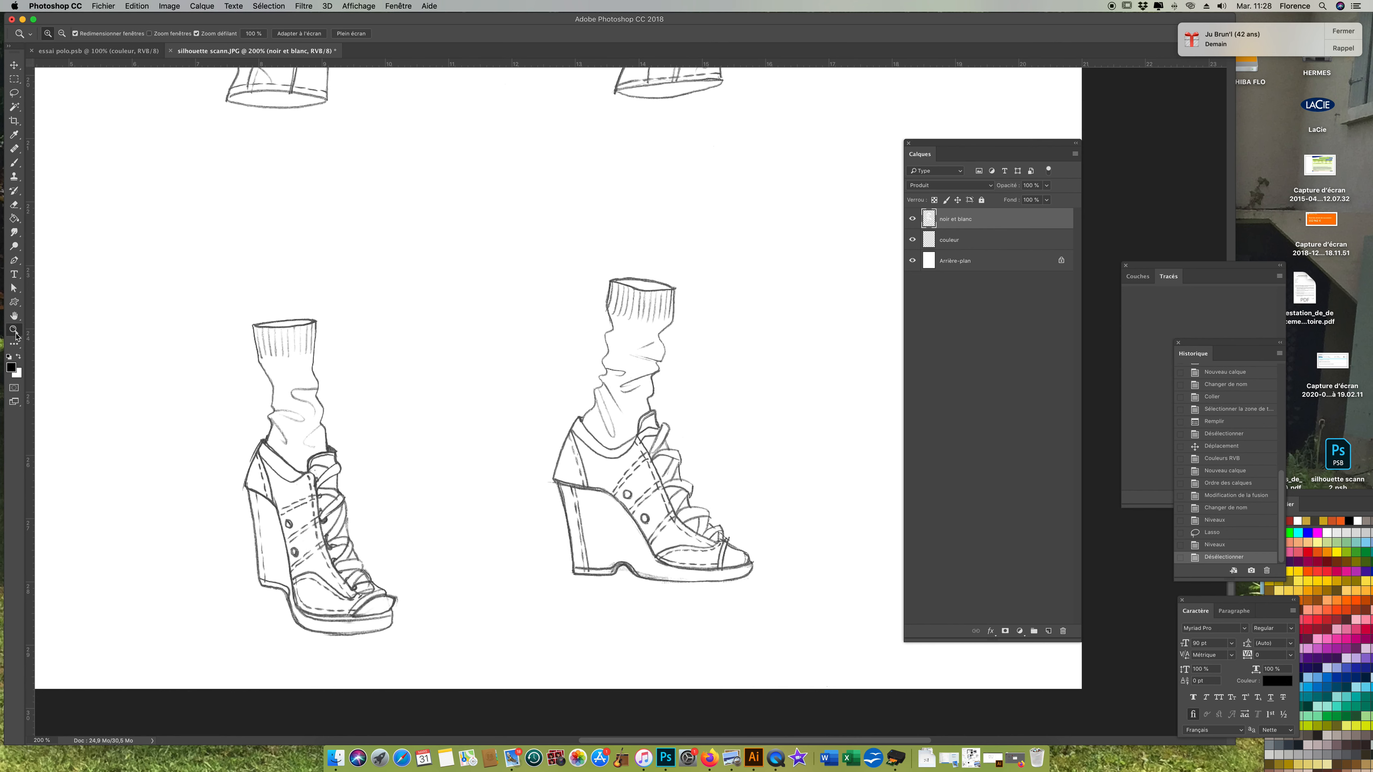
{"action": "left_click", "coordinate": [320, 329], "text": "alt"}
{"action": "left_click", "coordinate": [320, 329], "text": "alt"}
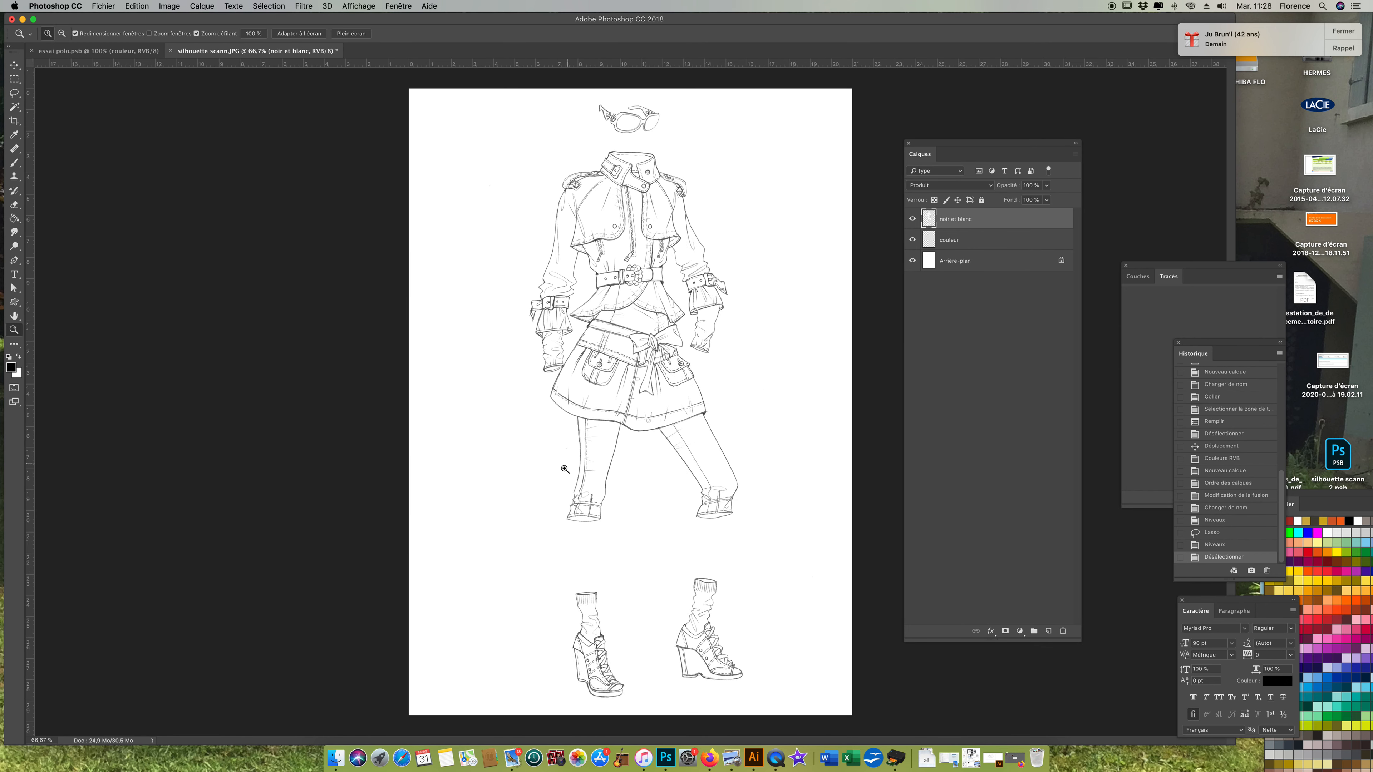